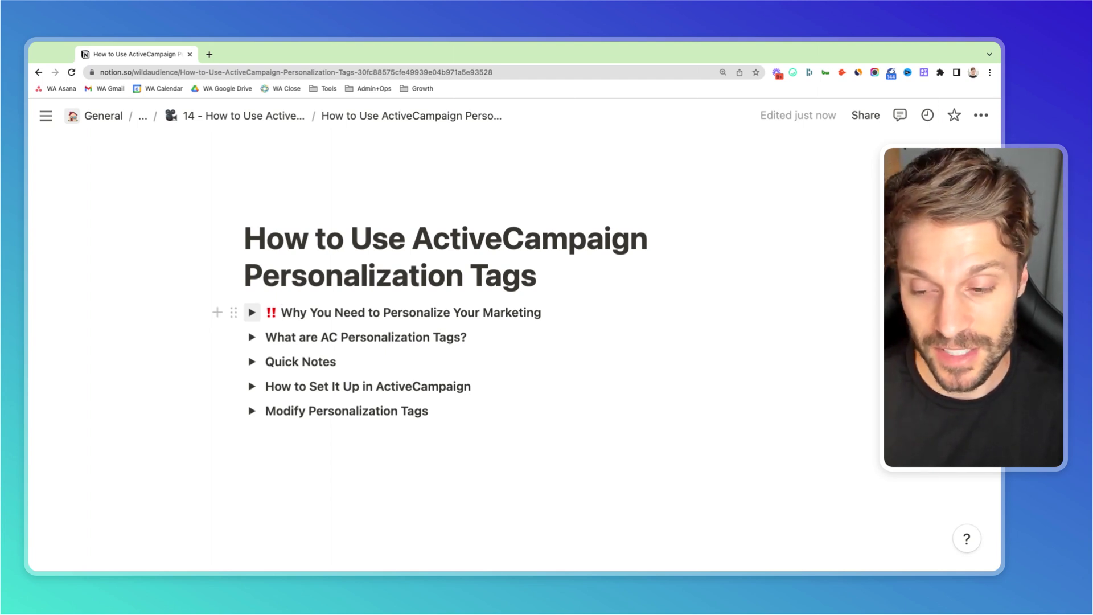
- Expand the 'Why You Need to Personalize Your Marketing' notes, read them, then return to the Wild Mail dashboard
left_click(251, 312)
scroll(398, 370, "down", 1)
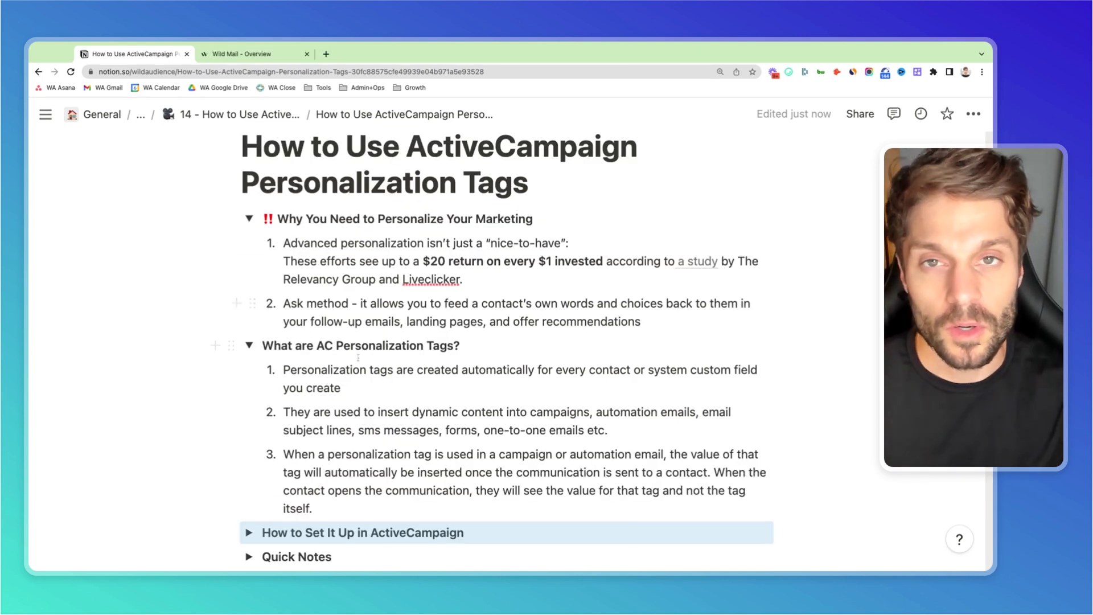
scroll(353, 354, "down", 2)
scroll(353, 354, "down", 2)
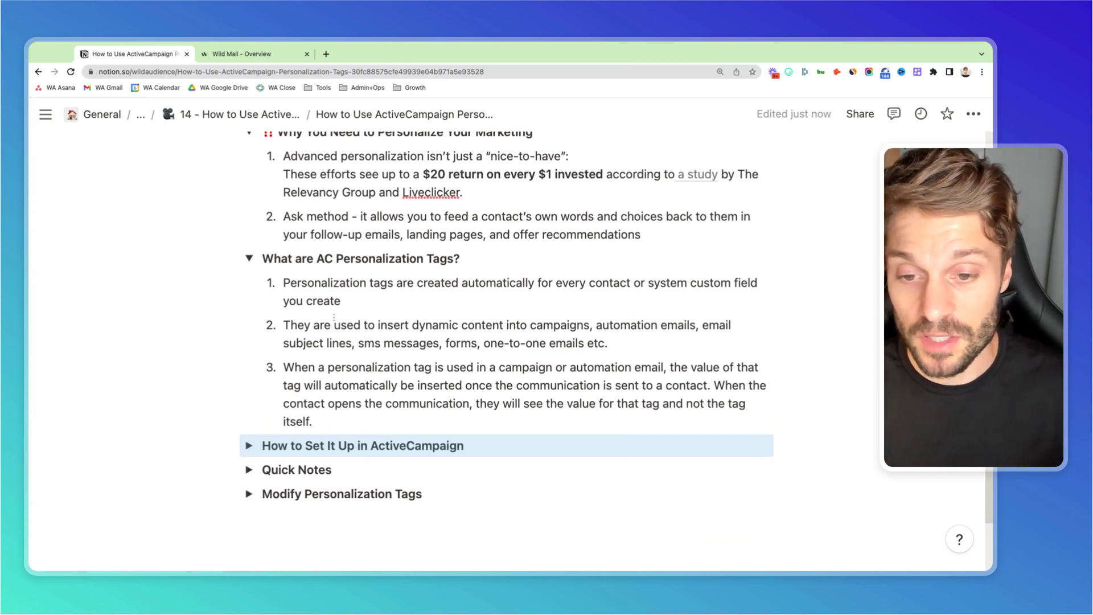
scroll(370, 284, "down", 2)
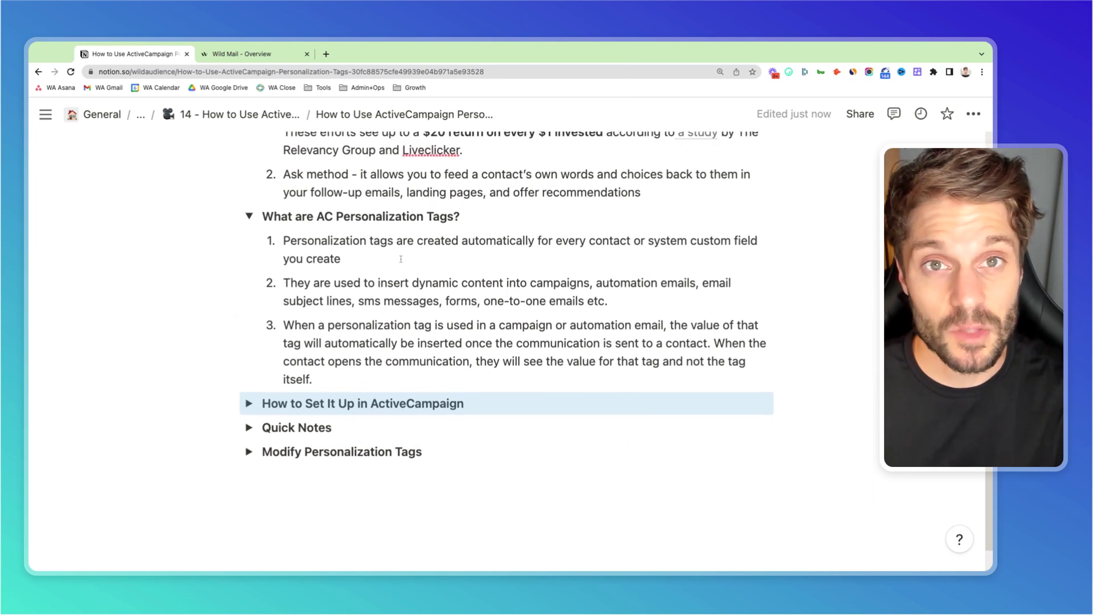
scroll(399, 249, "up", 3)
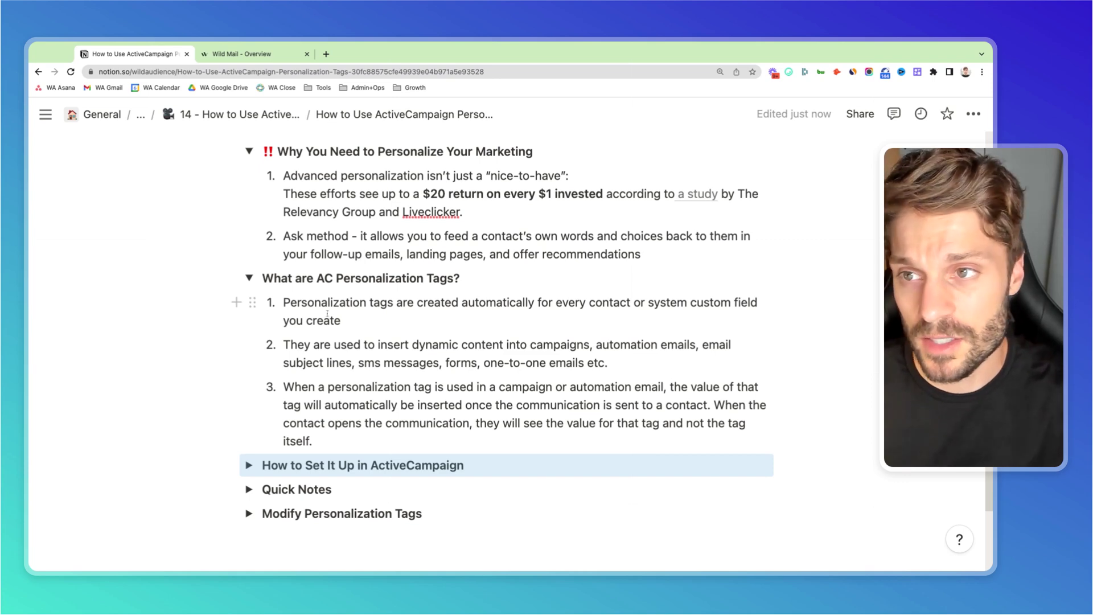
left_click(235, 54)
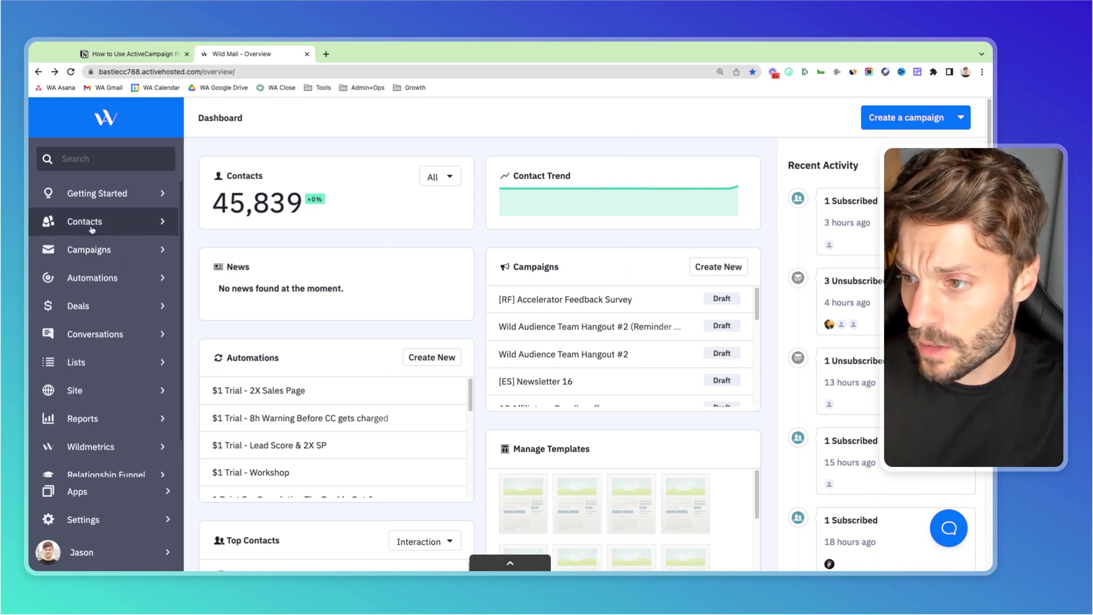
- Open Lists > Manage Fields and highlight the Personalization Tag column and the %FIRSTNAME% tag
left_click(77, 362)
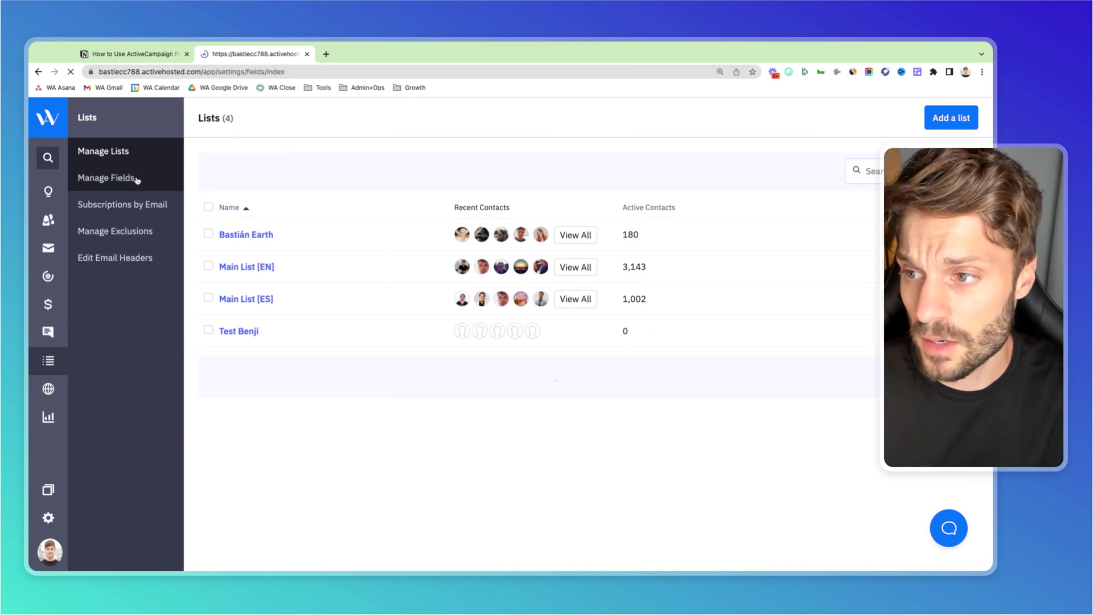
left_click(136, 179)
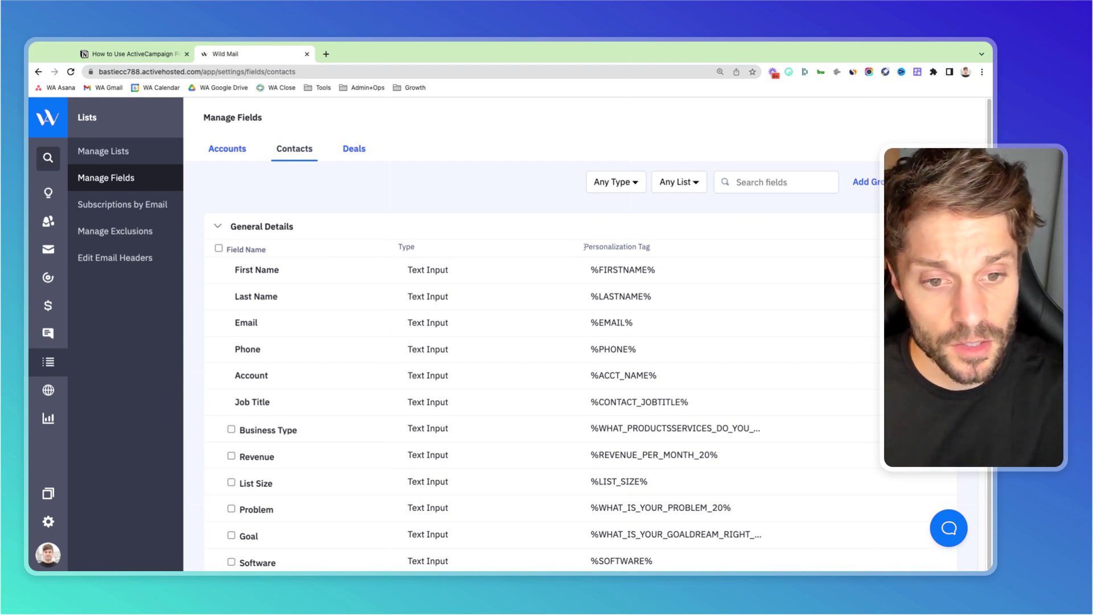
left_click_drag(585, 246, 649, 247)
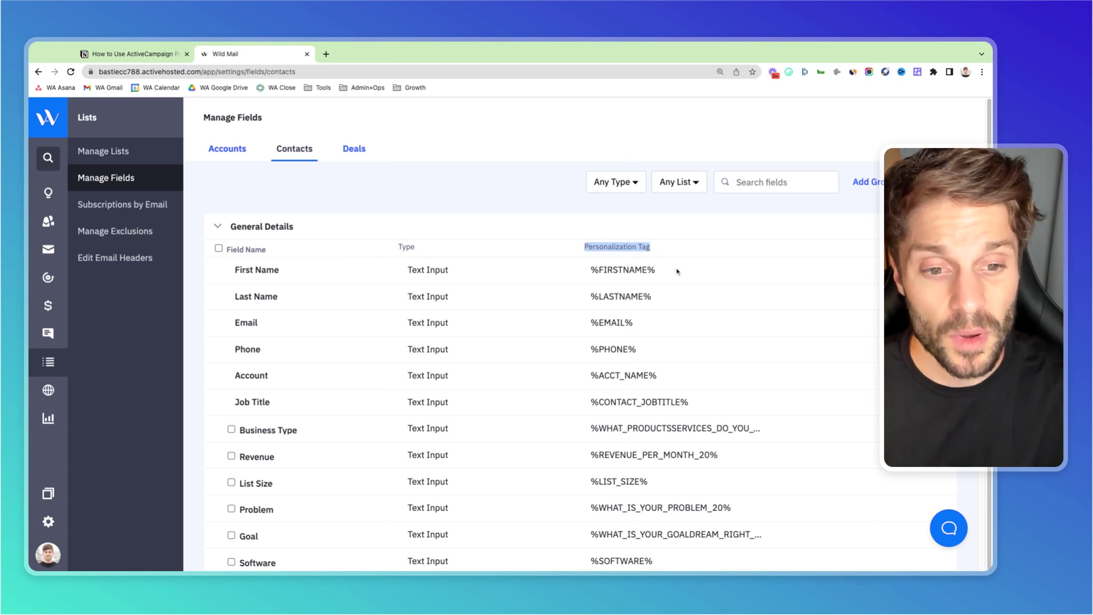
scroll(677, 271, "down", 1)
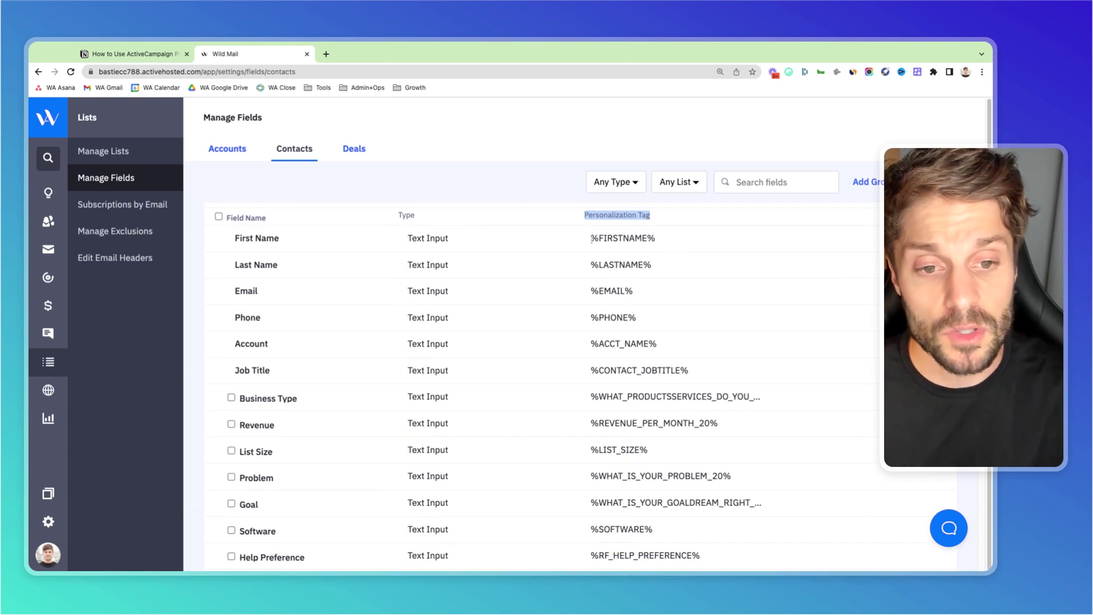
left_click_drag(592, 239, 655, 240)
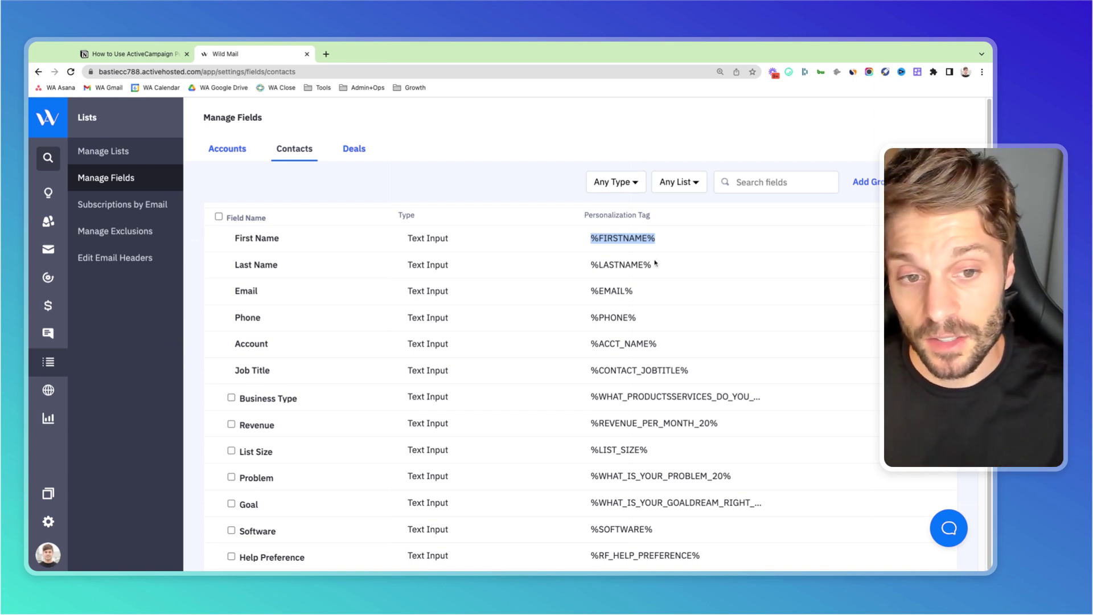
left_click_drag(590, 238, 655, 238)
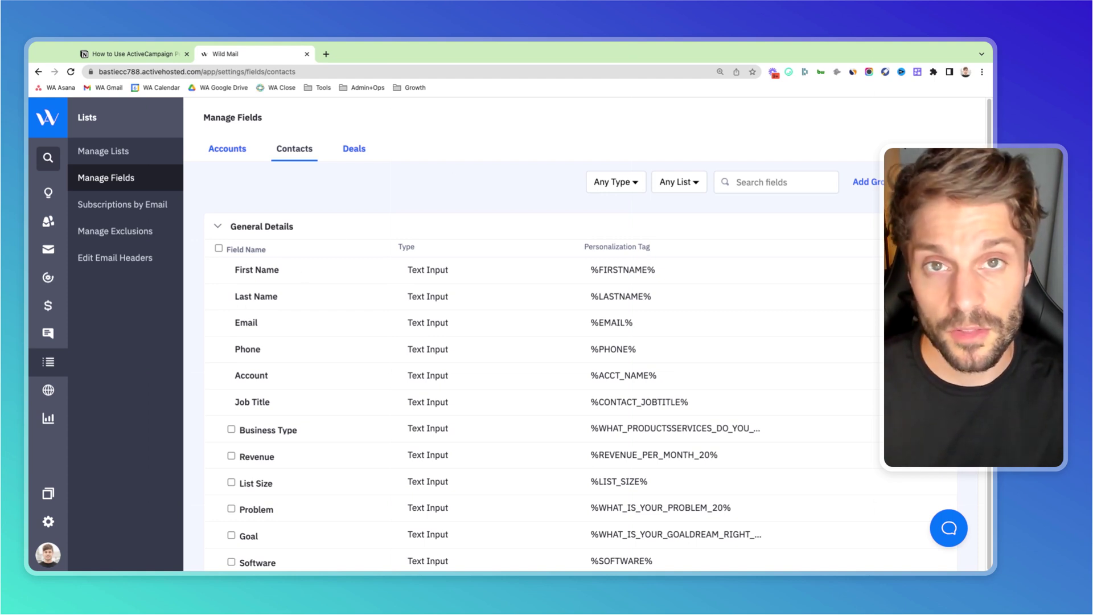
scroll(296, 336, "down", 3)
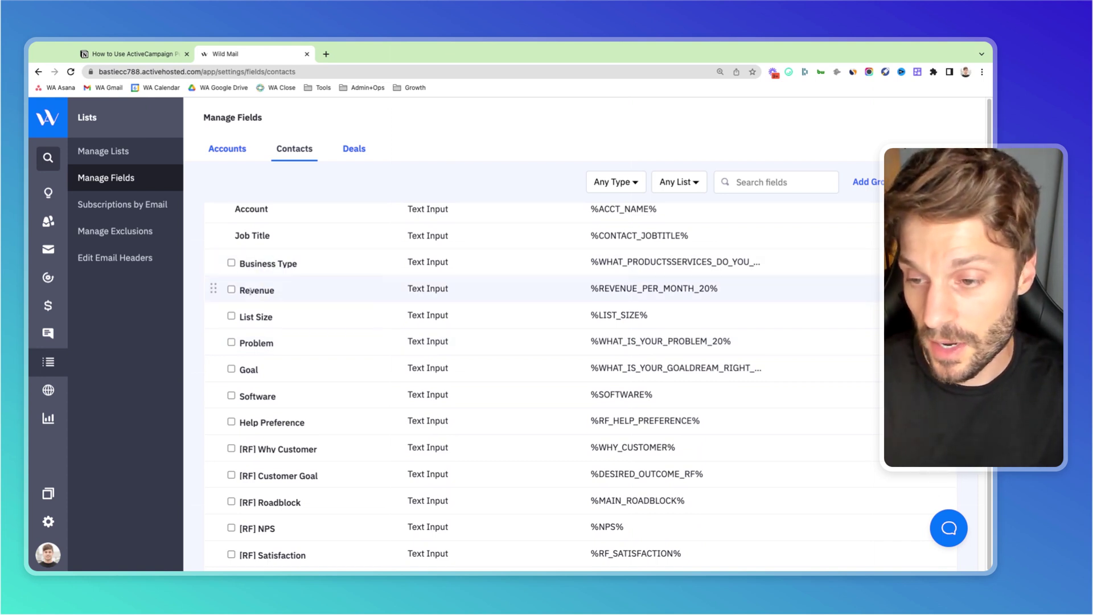
- Select the Business Type field, open its settings and inspect its personalization tag
left_click(231, 263)
left_click(259, 186)
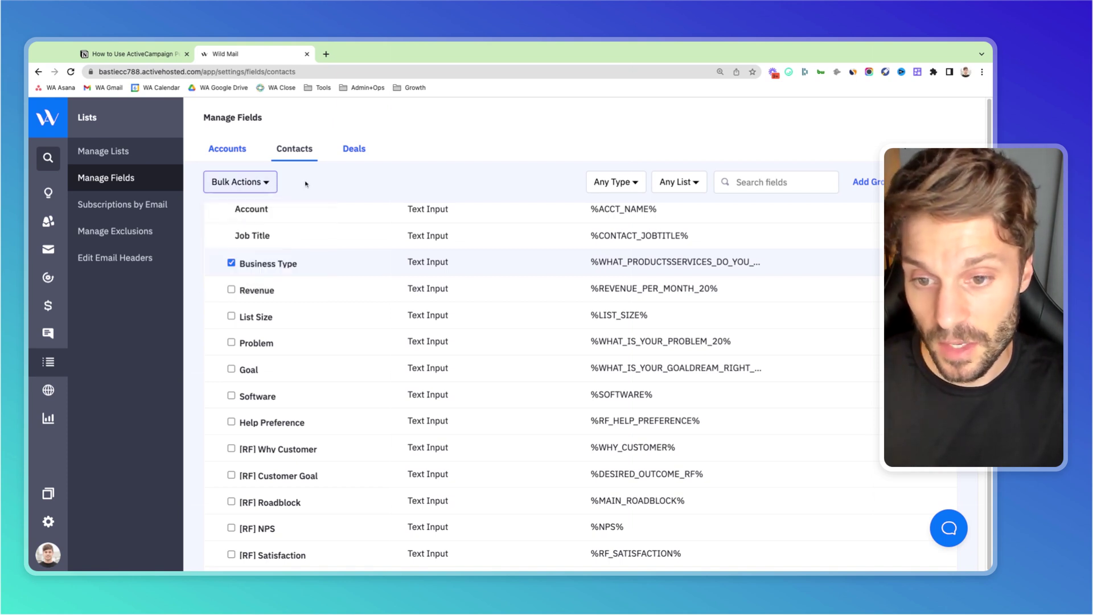
scroll(614, 325, "down", 1)
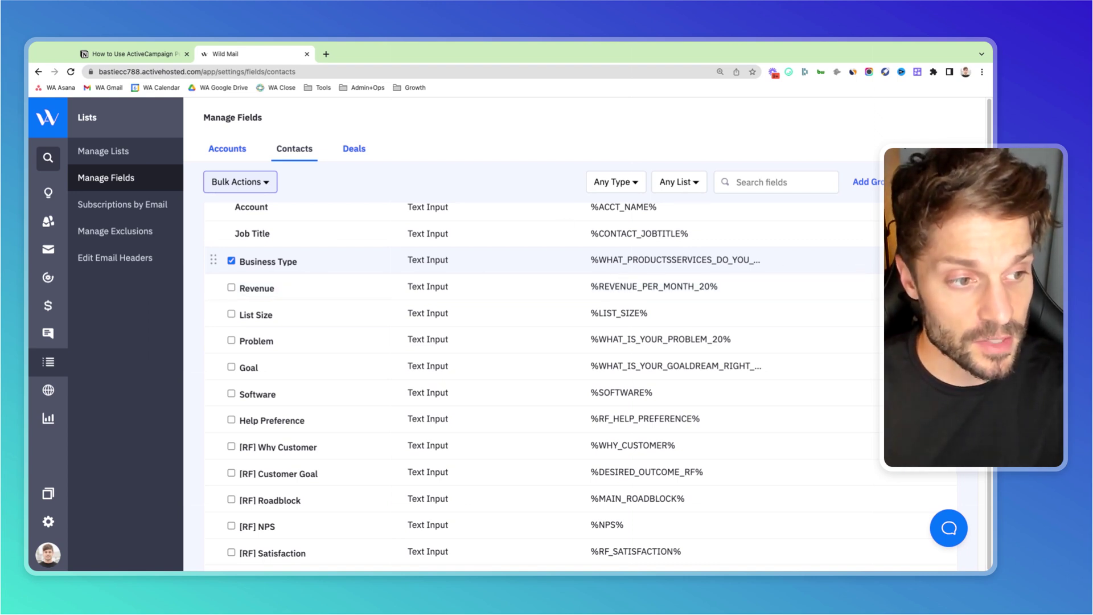
left_click(784, 260)
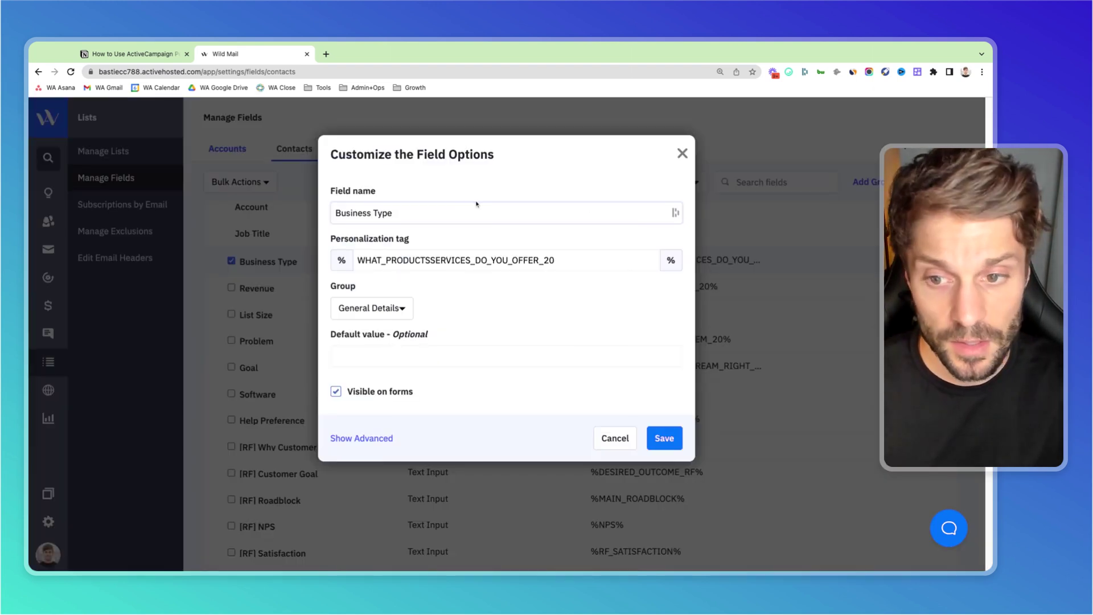
left_click(563, 262)
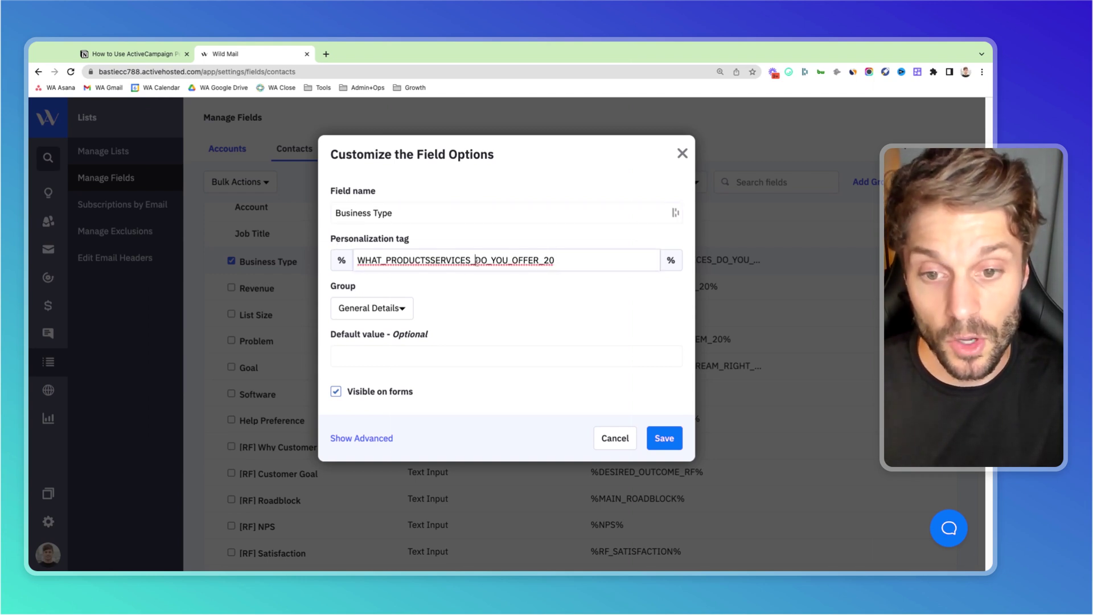
left_click_drag(475, 260, 472, 260)
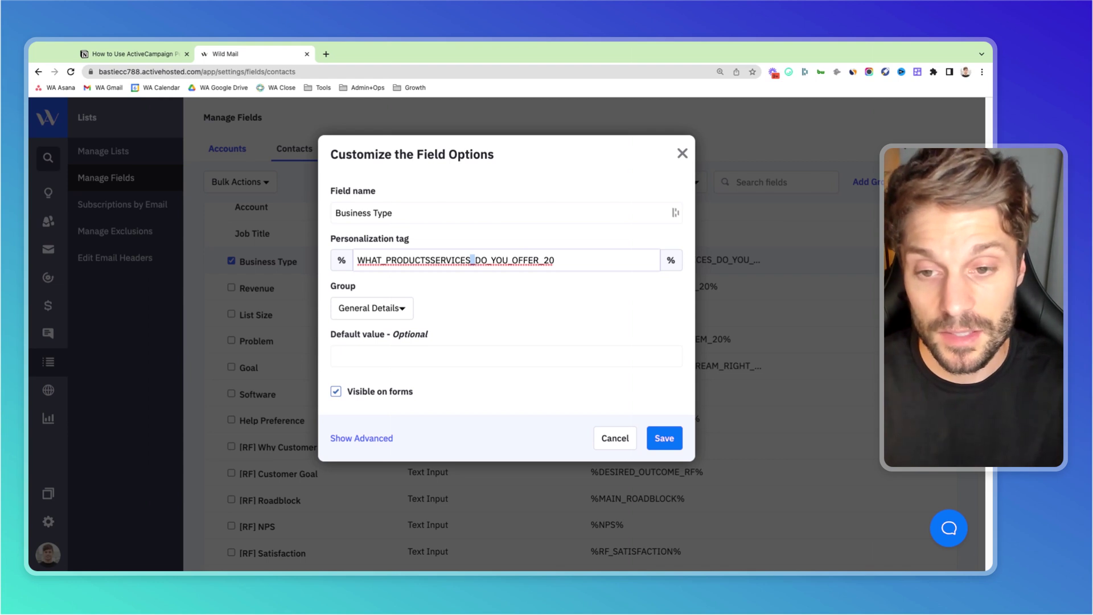
- Cancel, reopen the Business Type field settings, and return to the Notion notes
left_click(247, 261)
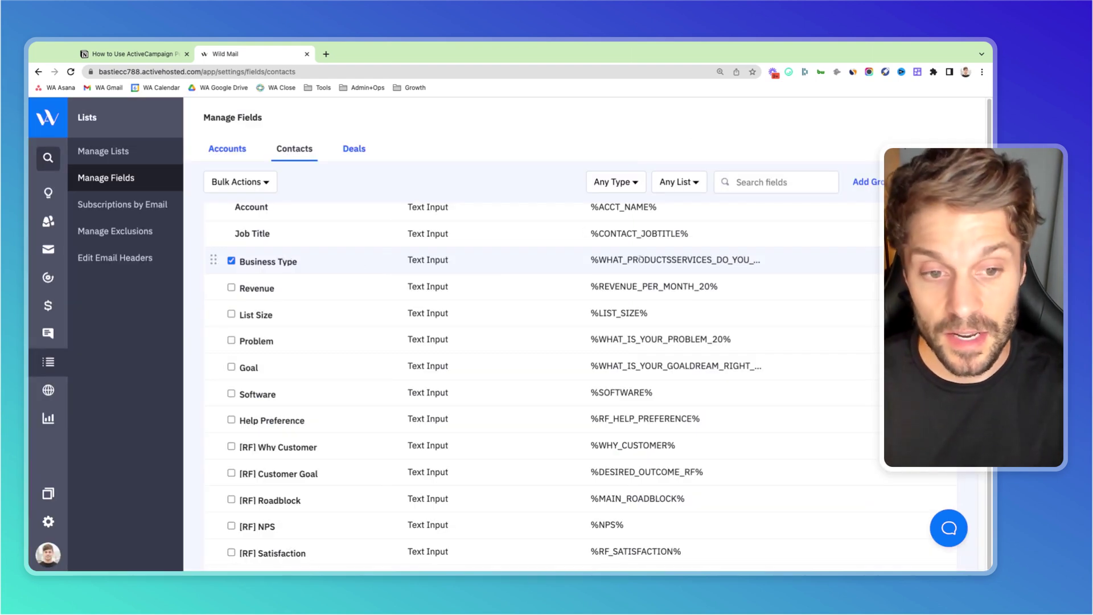
triple_click(243, 263)
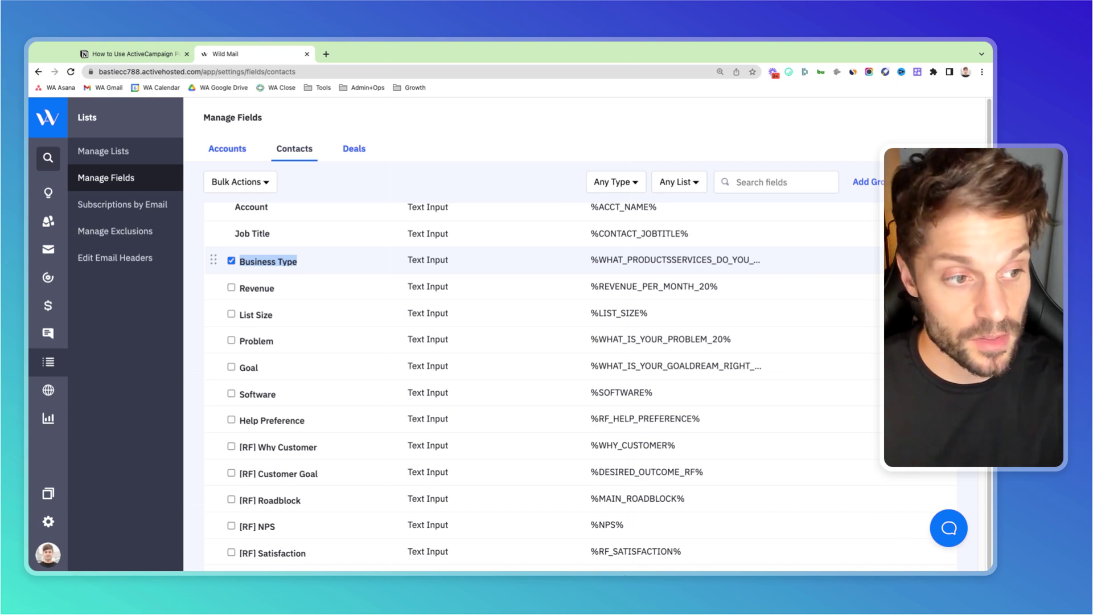
left_click(466, 261)
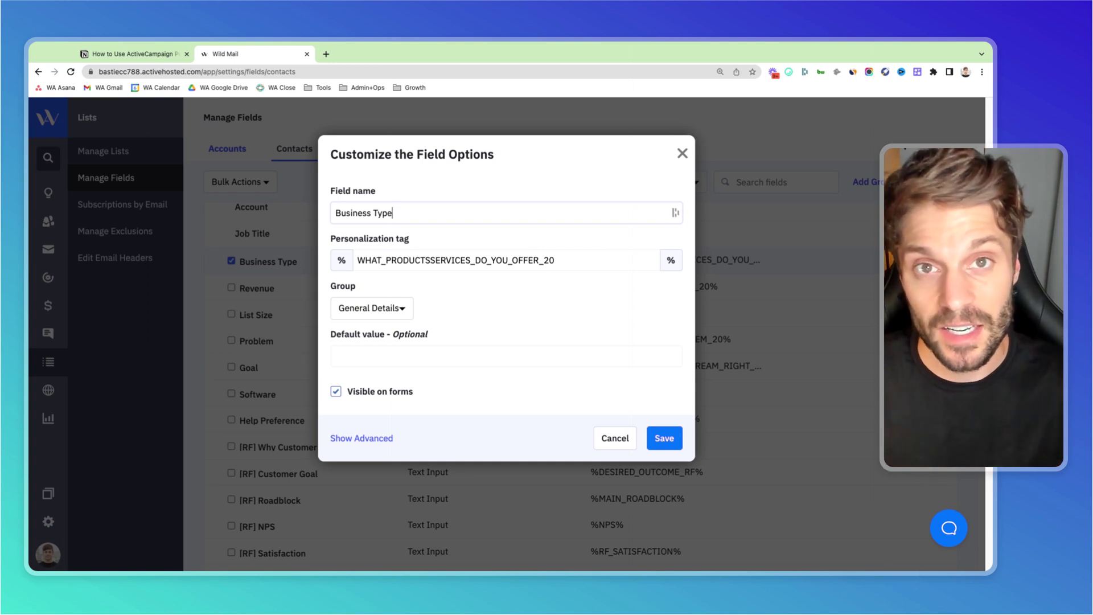
key("ctrl+shift+Tab")
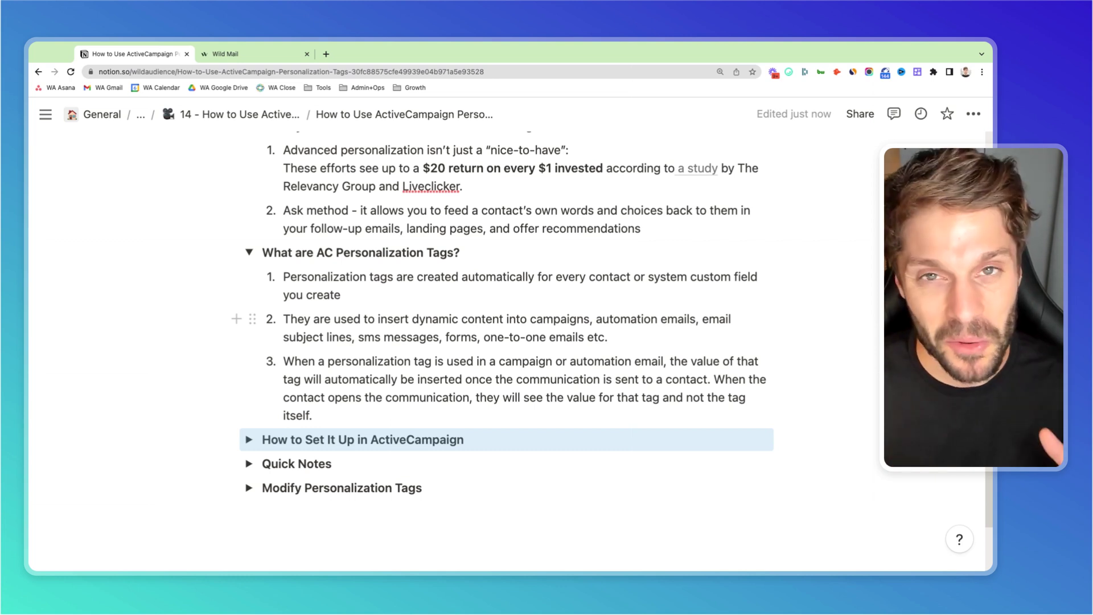
- Expand 'How to Set It Up in ActiveCampaign', highlight Standard personalization tags, then return to Wild Mail
scroll(374, 340, "down", 2)
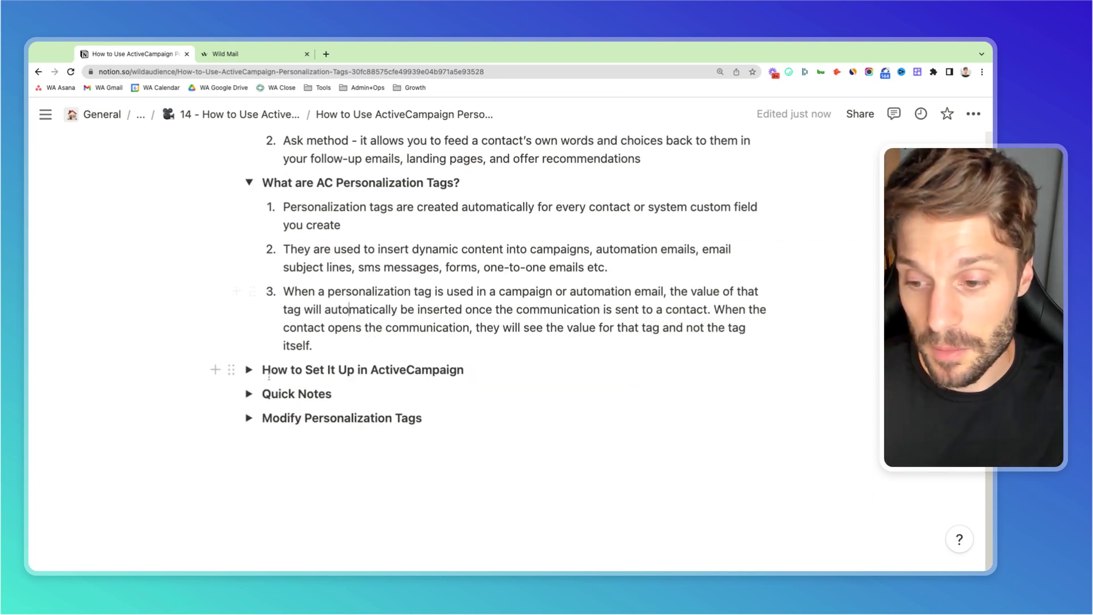
left_click(249, 369)
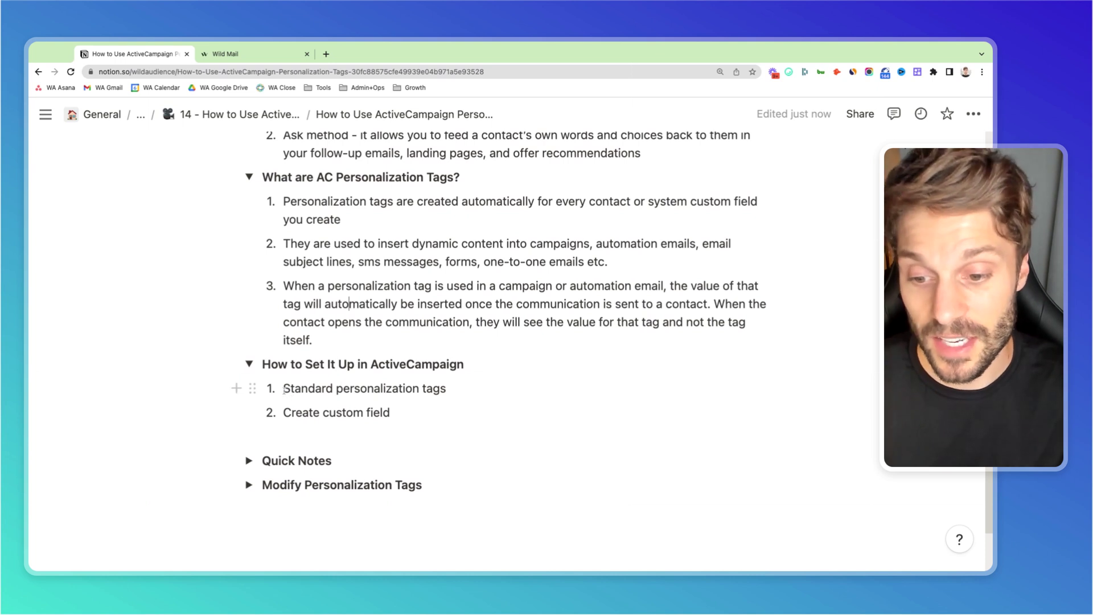
left_click_drag(284, 389, 448, 389)
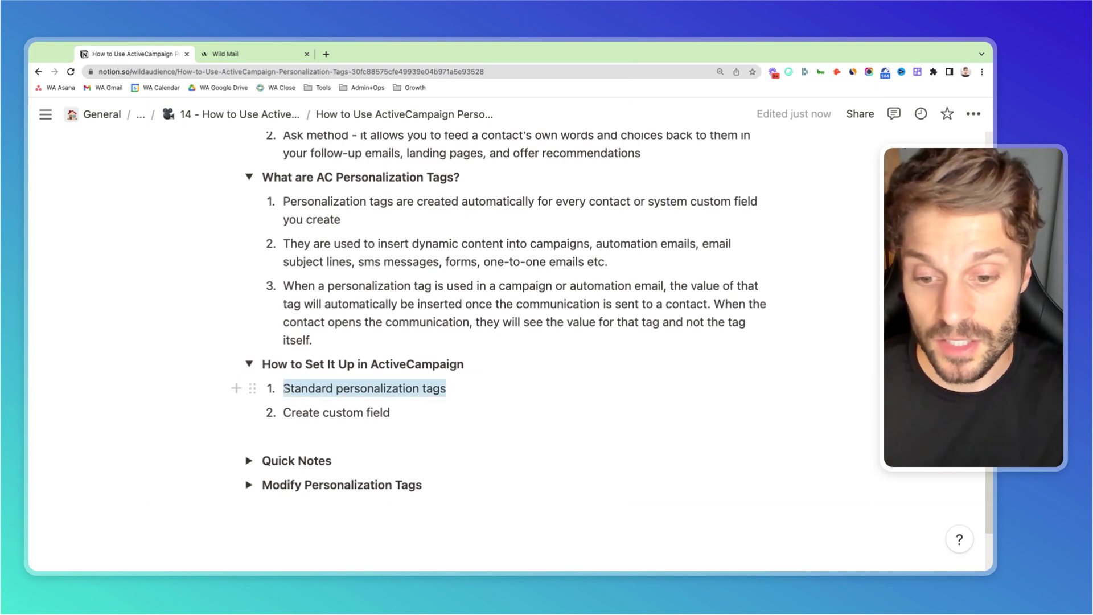
left_click(344, 413)
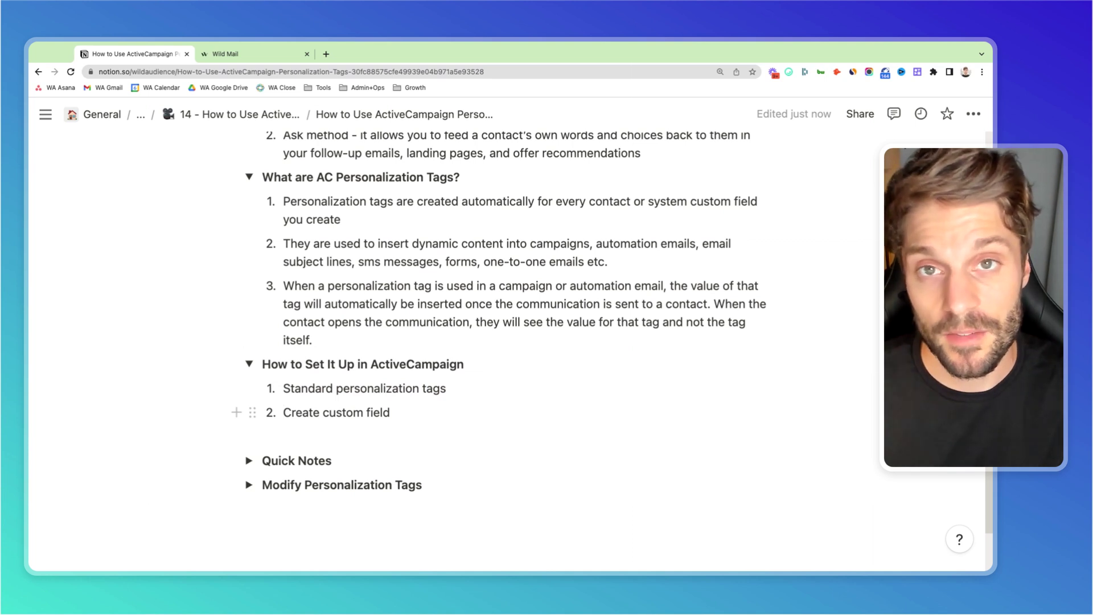
left_click(250, 56)
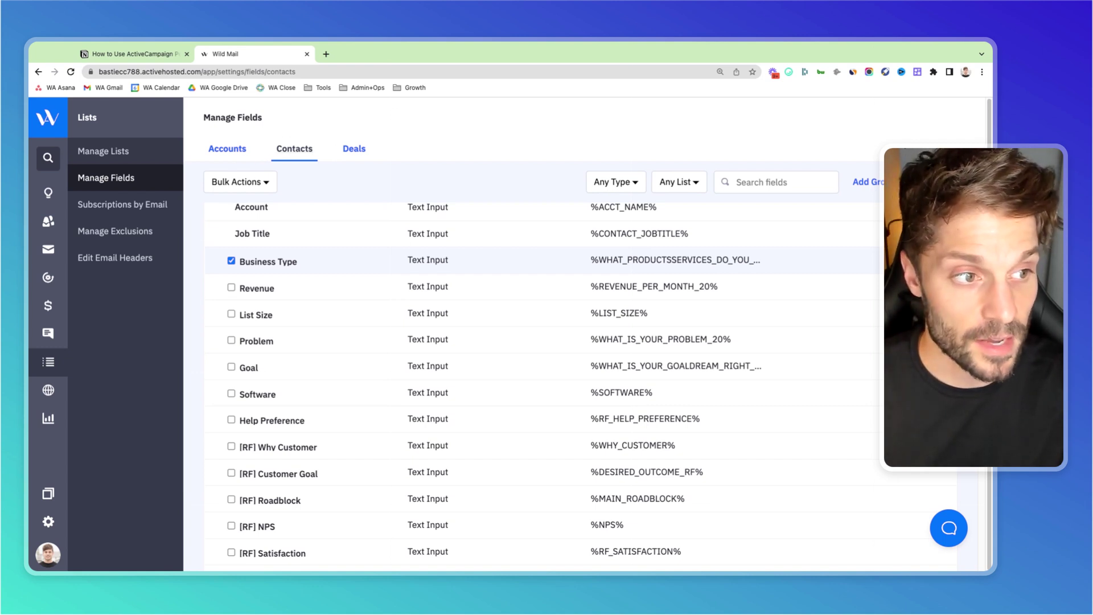
- Start a new contact field, typing and then clearing a test name 'wgweg'
left_click(925, 182)
left_click(422, 301)
type("wgweg\\")
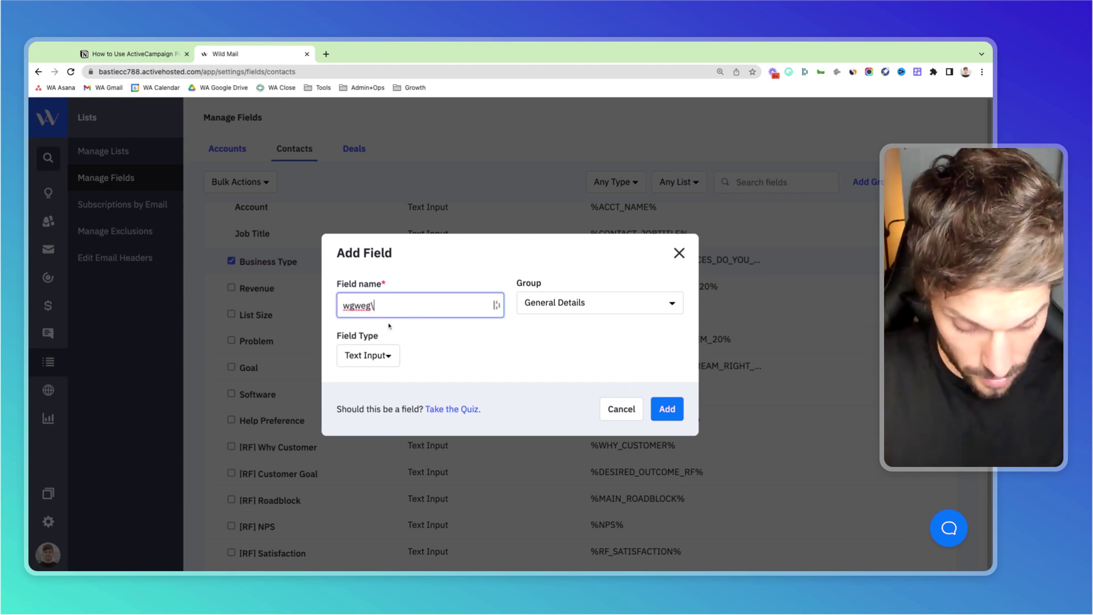
key("BackSpace")
key("BackSpace")
key("BackSpace")
key("BackSpace")
key("BackSpace")
- Browse the Group and Field Type options, keep Text Input, cancel, and view Business Type's options
left_click(604, 306)
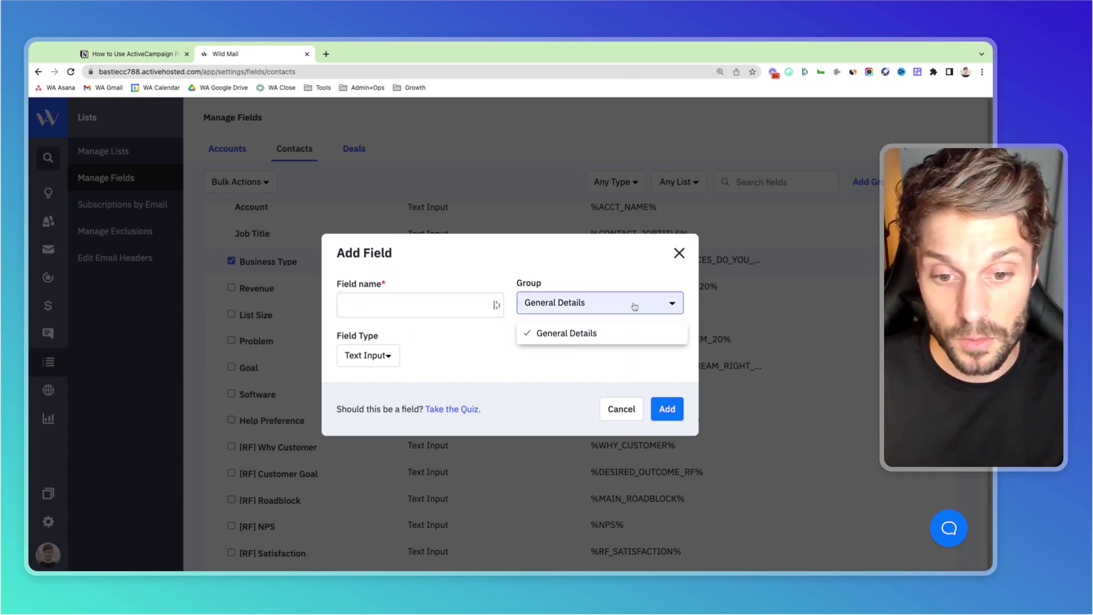
left_click(370, 354)
scroll(410, 410, "down", 1)
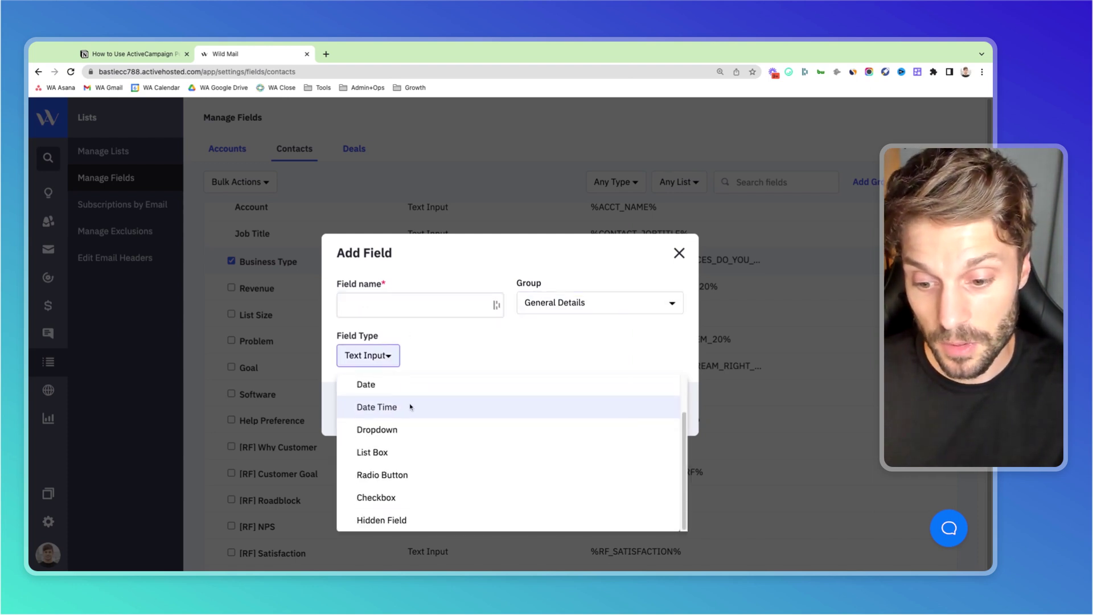
left_click(458, 346)
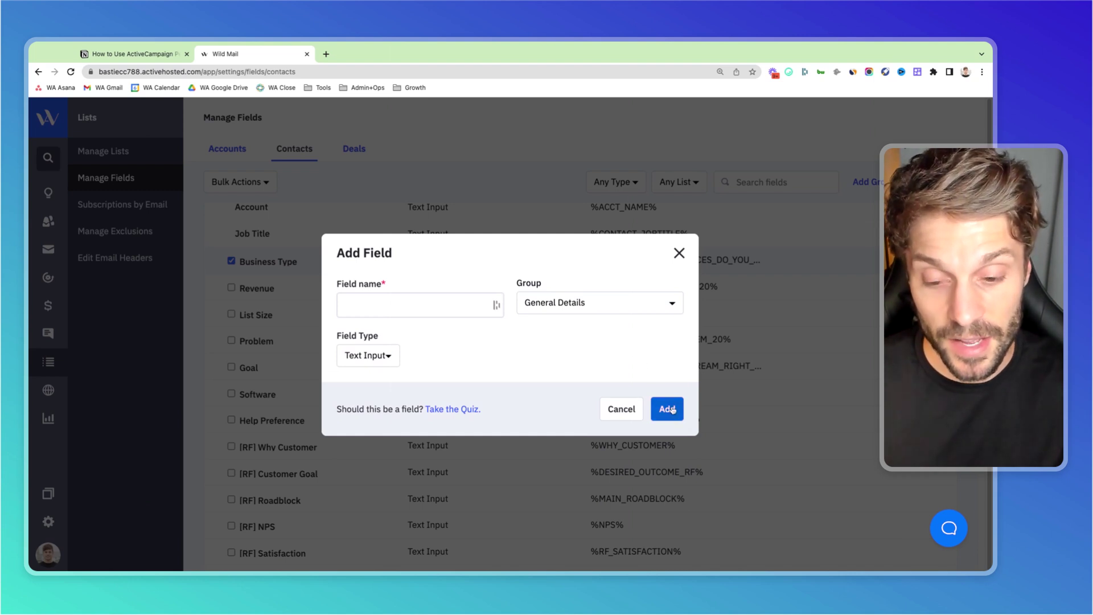
left_click(620, 409)
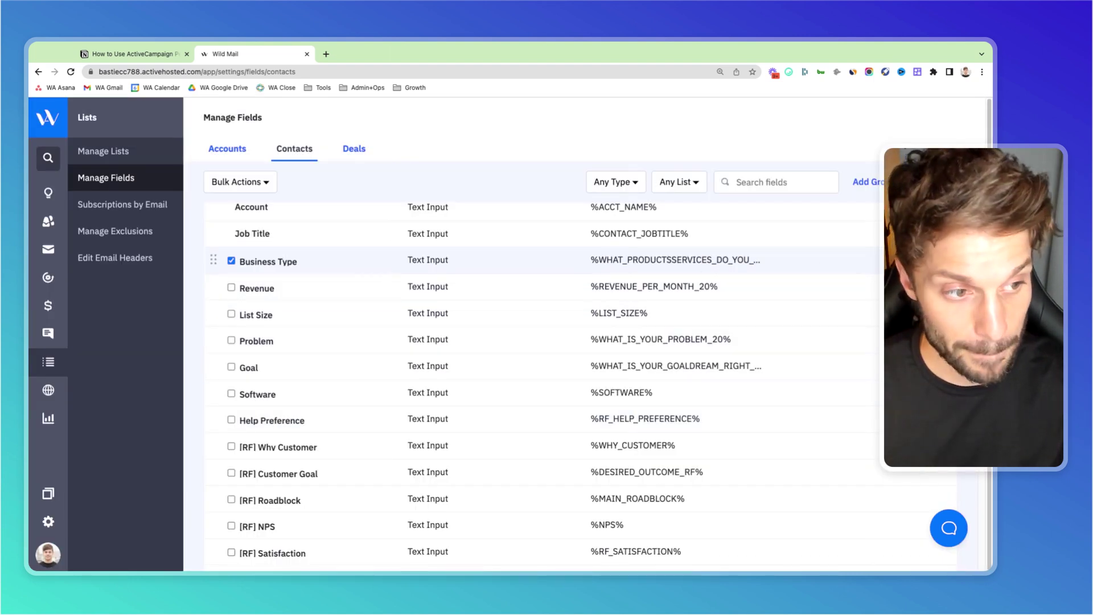
left_click(268, 262)
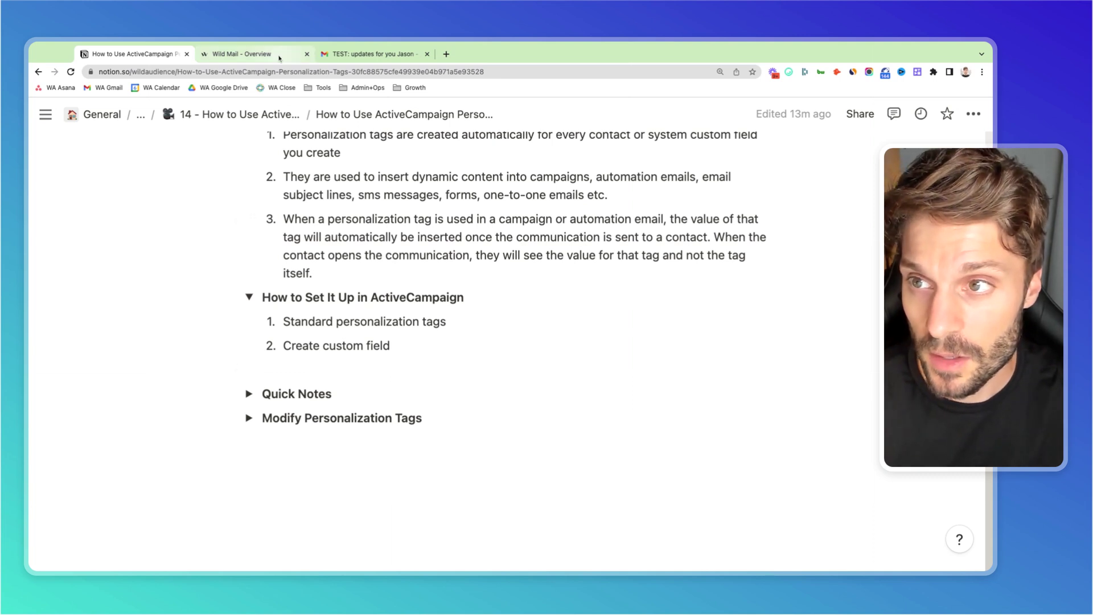
- Open the Wild Mail newsletter #15 draft from Campaigns in the email designer
left_click(240, 53)
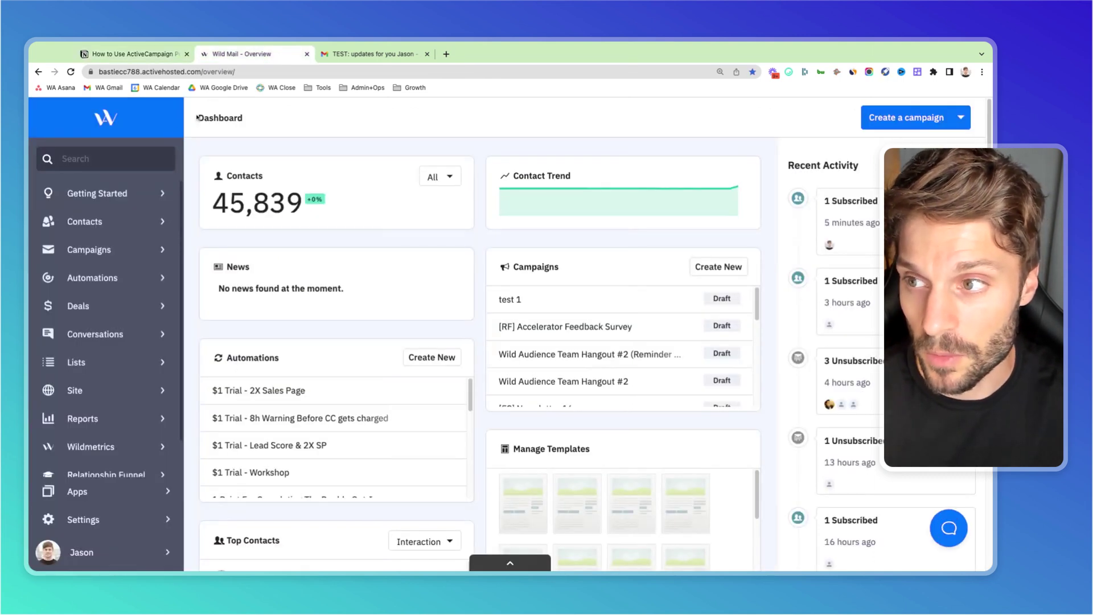
left_click(121, 242)
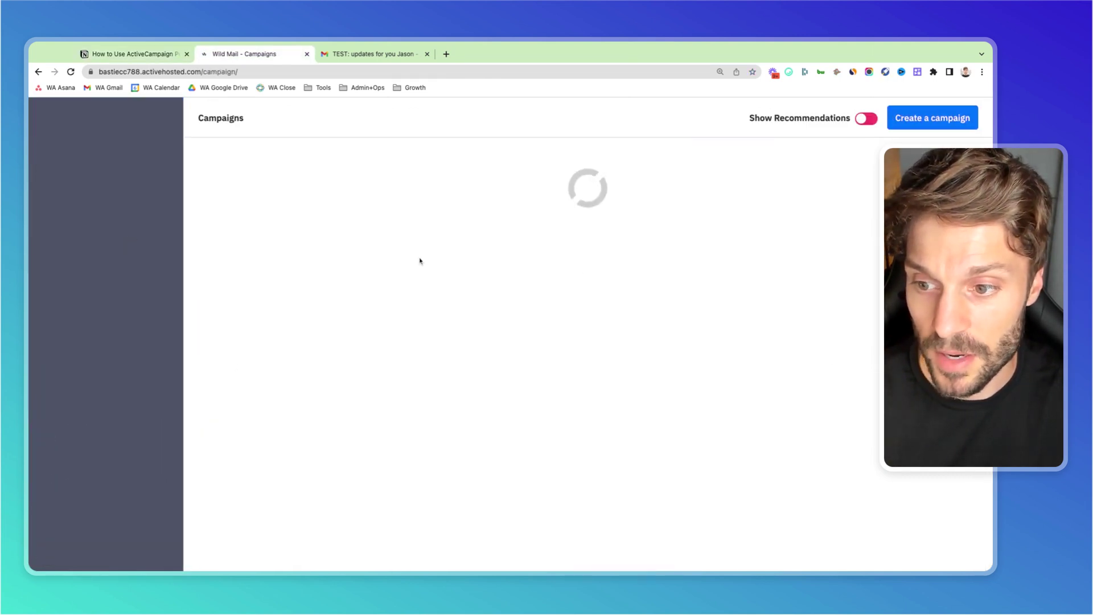
scroll(414, 261, "down", 3)
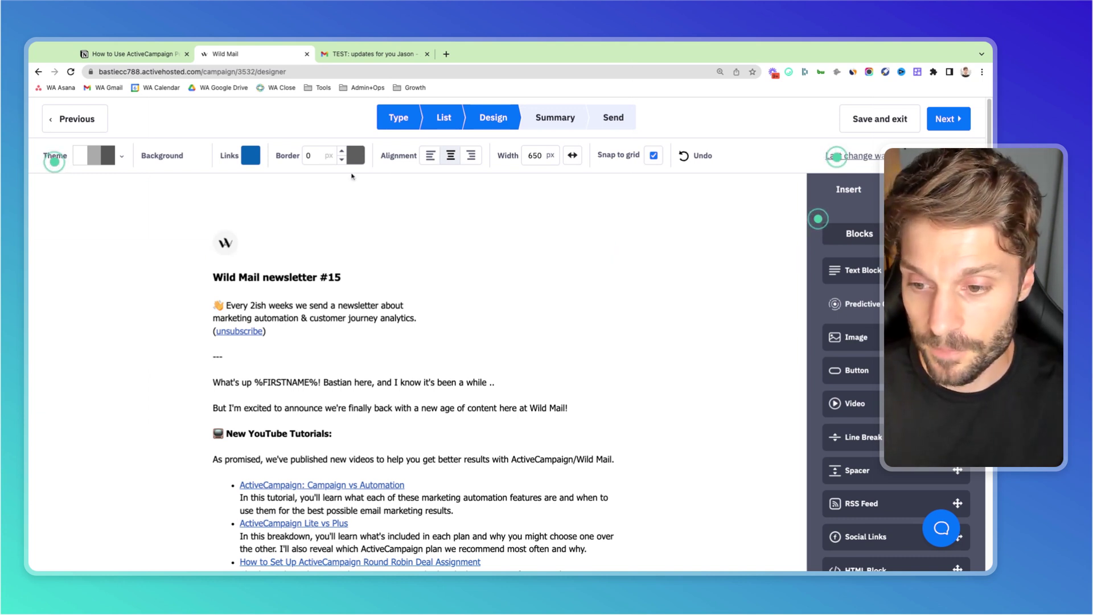
scroll(317, 291, "down", 3)
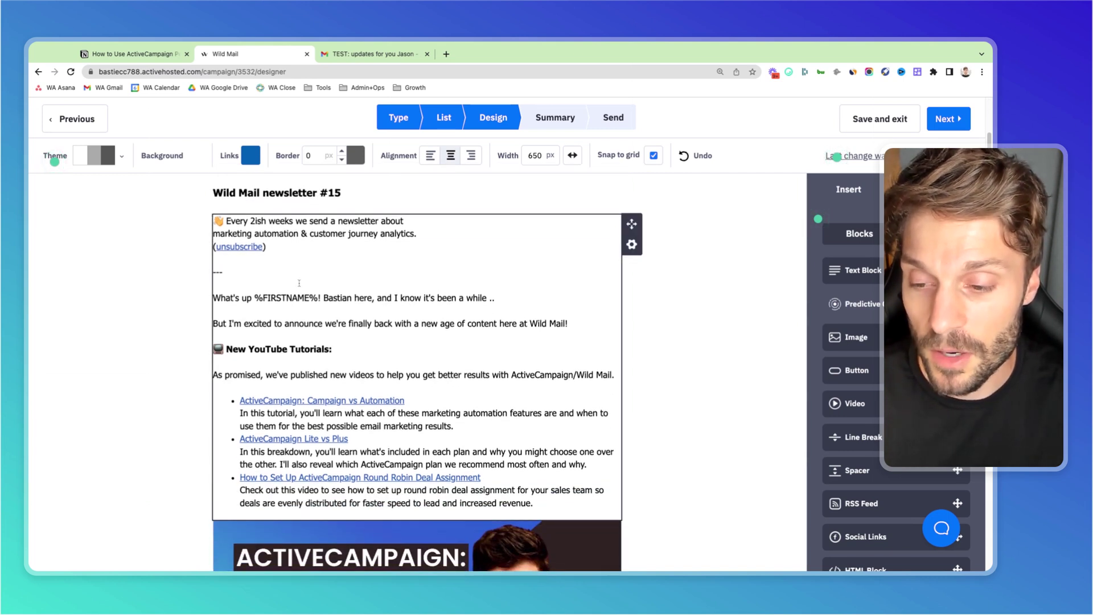
left_click_drag(262, 298, 318, 298)
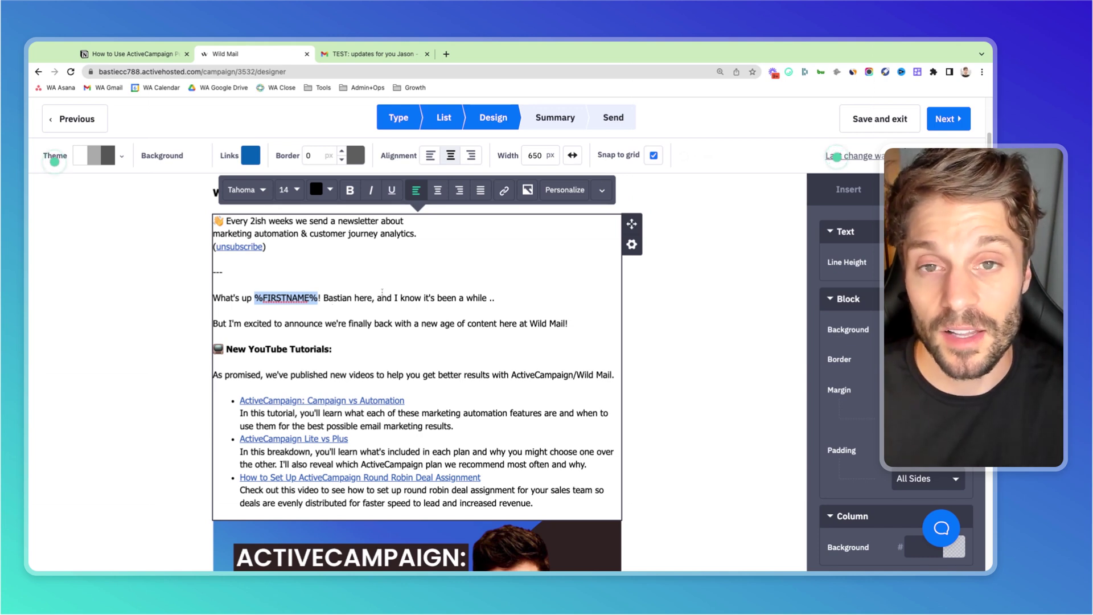
- Remove the %FIRSTNAME% tag from the greeting line and bring up the personalization tag list
left_click(376, 298)
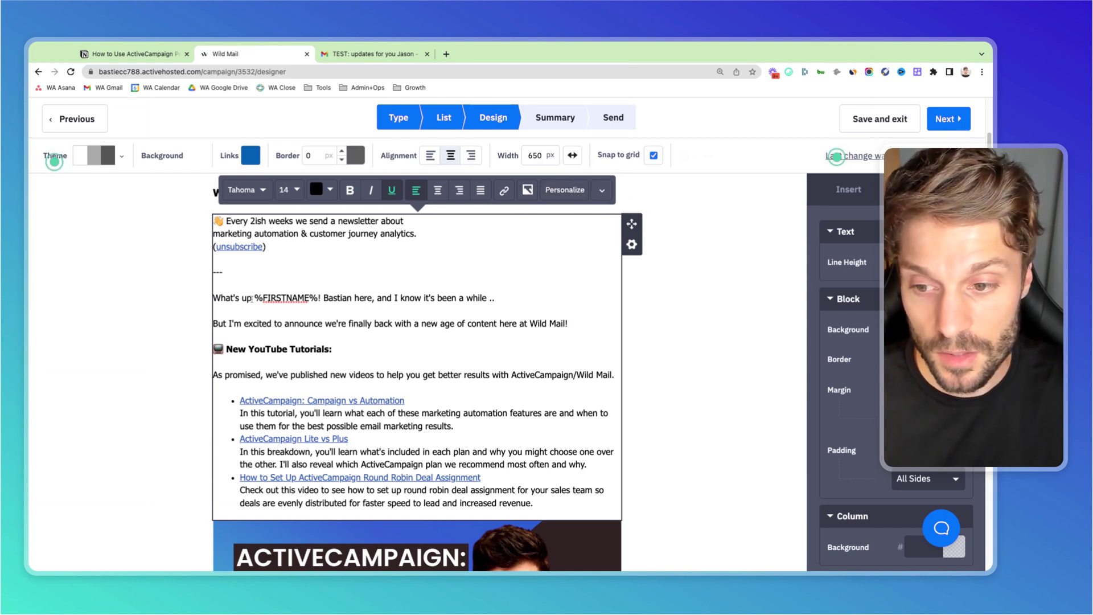
left_click_drag(317, 298, 255, 298)
key("BackSpace")
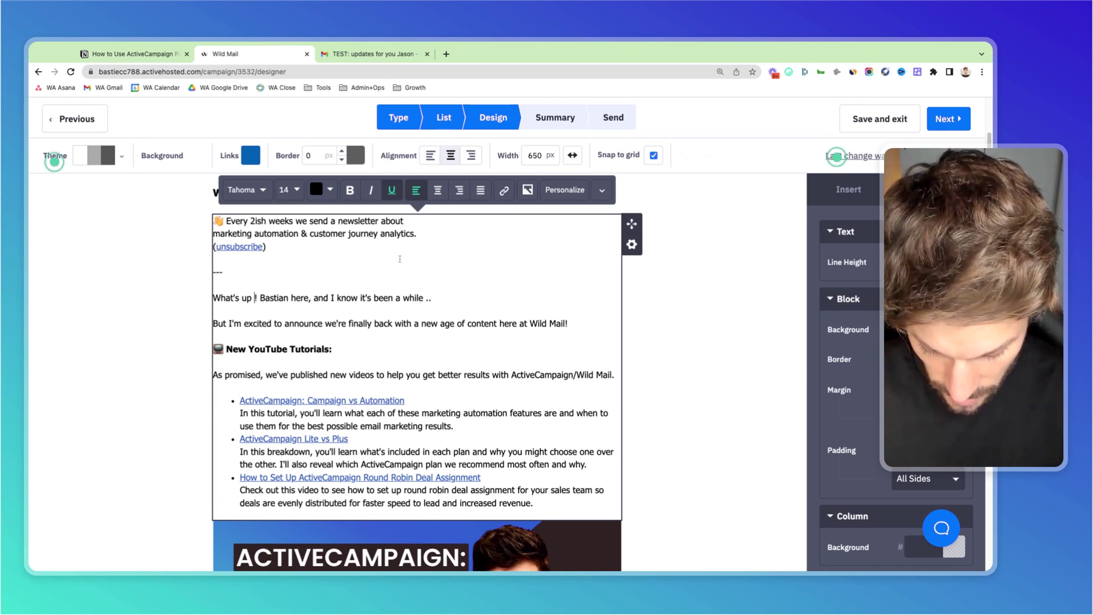
type("%FIRSTNAME%")
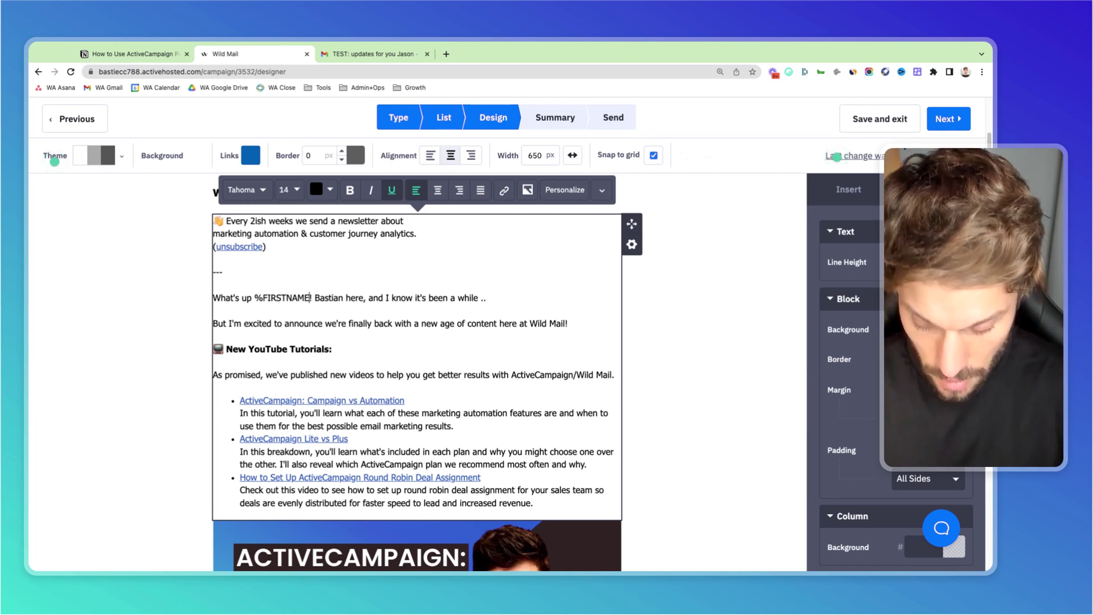
key("shift+Left")
key("shift+Left")
key("shift+Left")
key("shift+Left")
key("shift+Left")
key("shift+Left")
key("shift+Left")
key("shift+Left")
key("shift+Left")
key("shift+Left")
key("shift+Left")
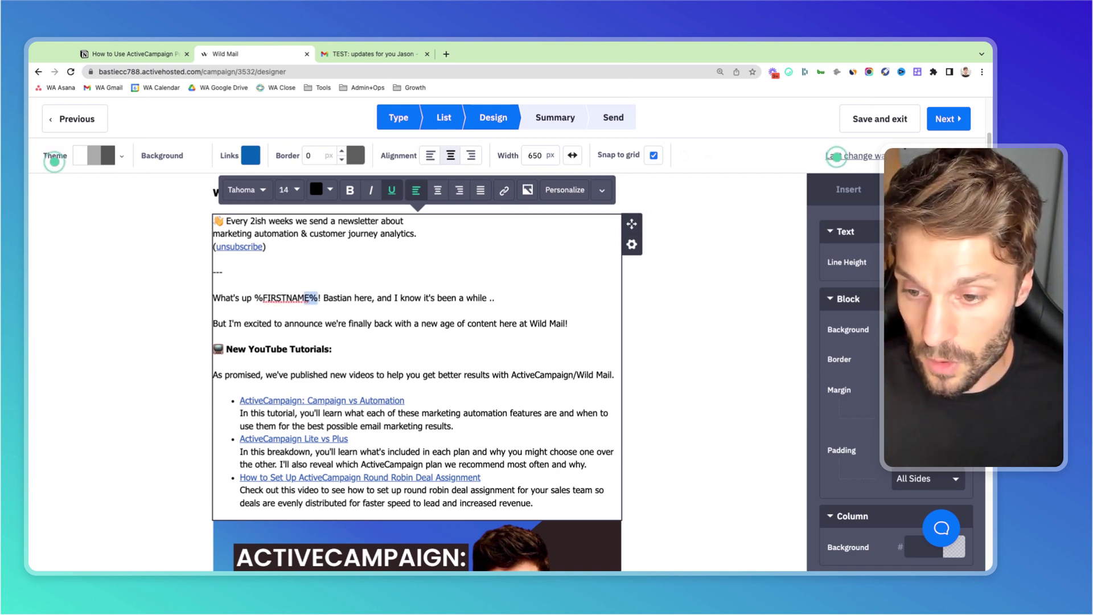
key("BackSpace")
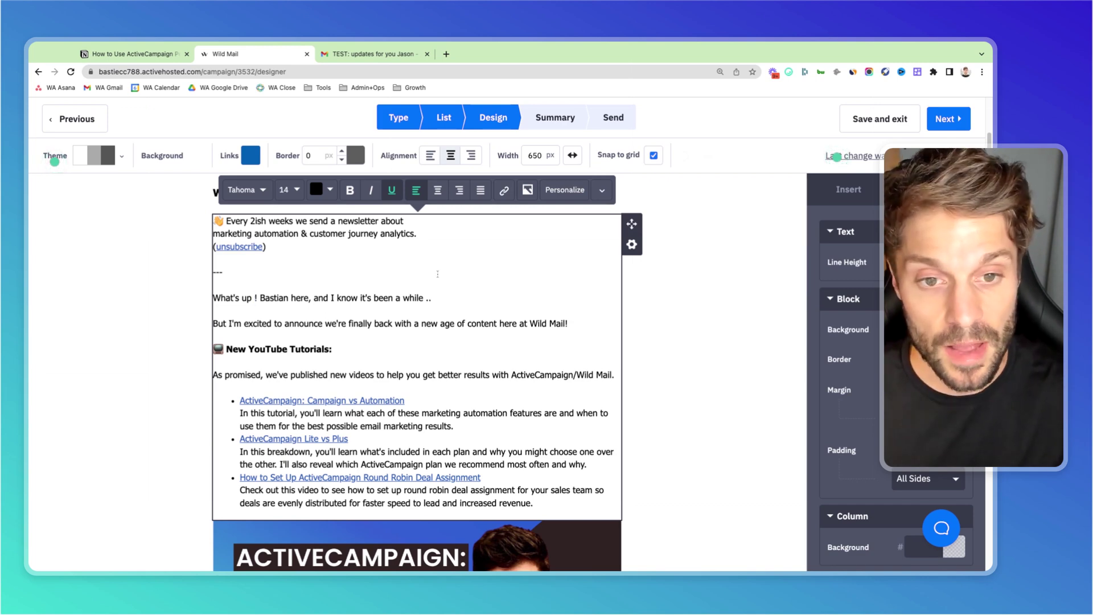
left_click(575, 191)
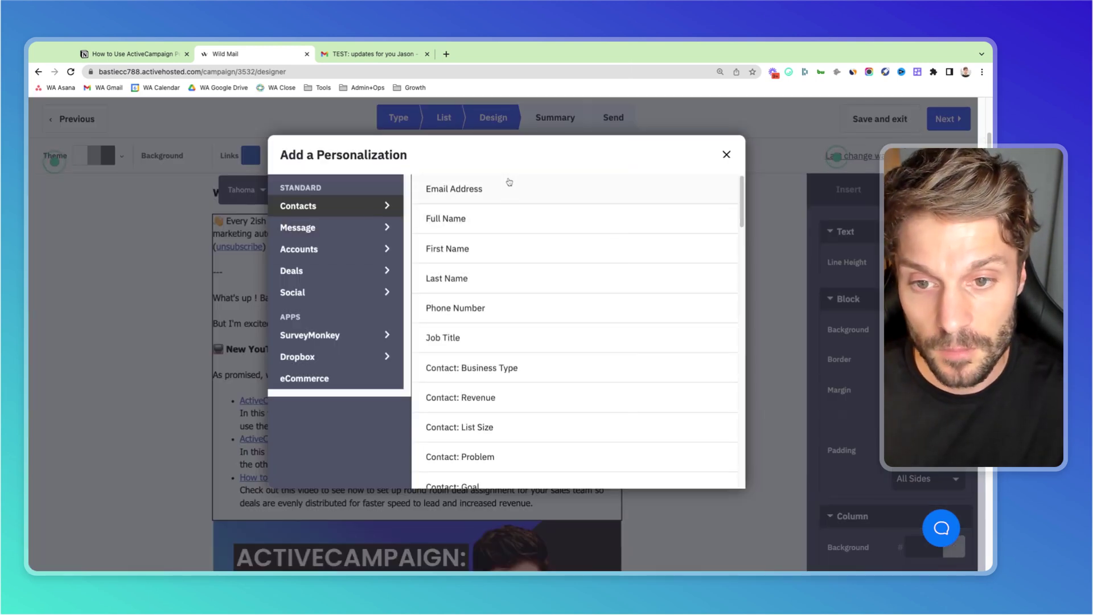
- Insert the Contact: [RF] Feedback tag so the greeting reads 'What's up %RF_FEEDBACK%!'
scroll(488, 237, "down", 15)
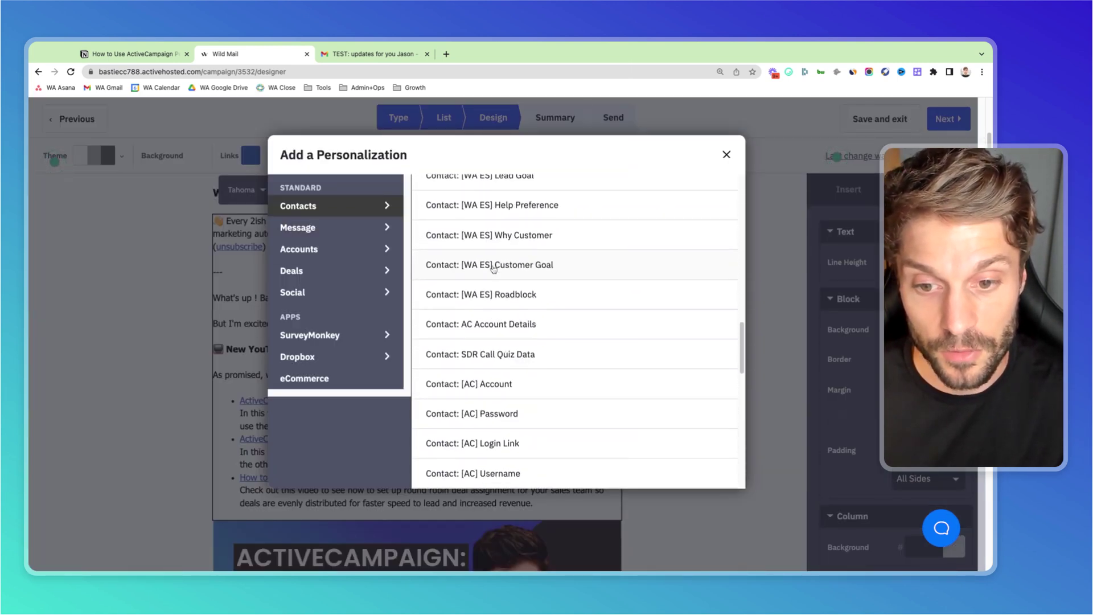
scroll(504, 301, "down", 5)
scroll(504, 310, "up", 20)
scroll(504, 302, "down", 5)
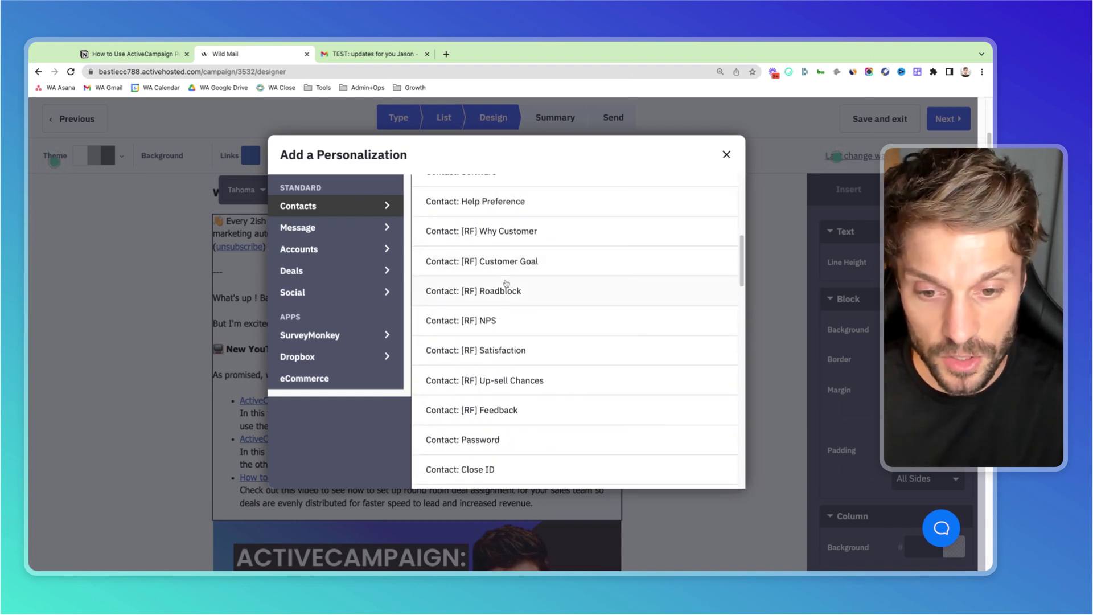
scroll(504, 307, "down", 4)
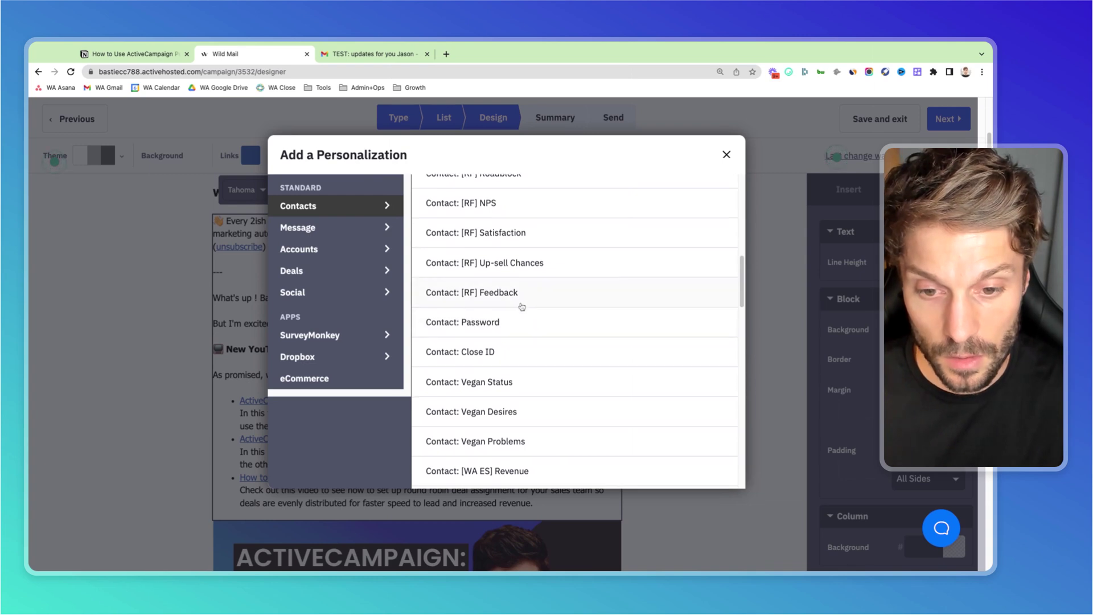
left_click(509, 292)
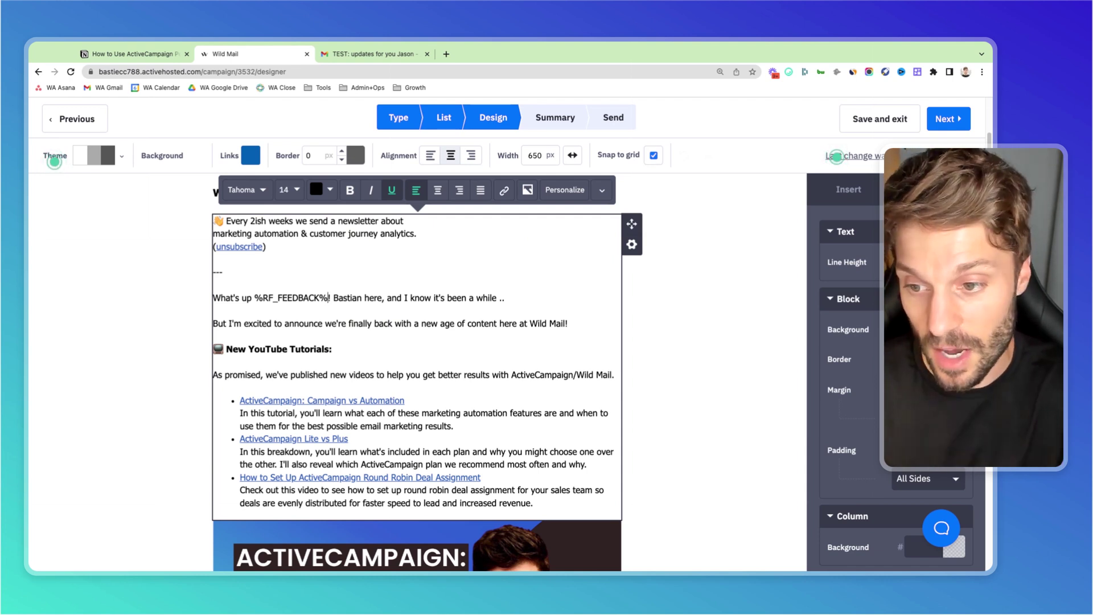
key("alt+shift+Left")
scroll(368, 302, "up", 1)
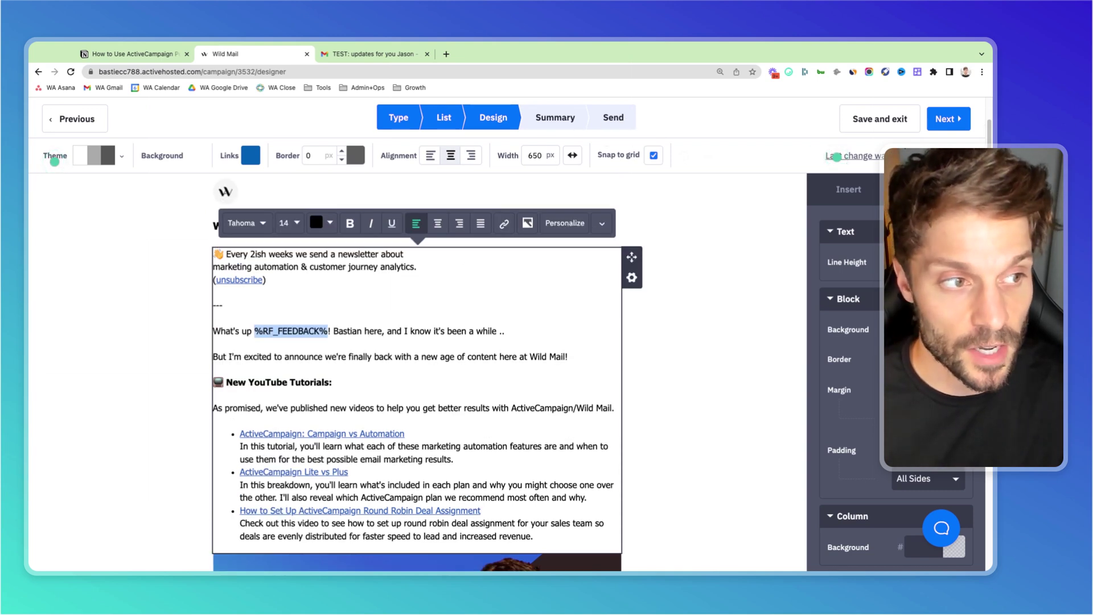
- In campaign Settings, browse the Subject line's Insert field dropdown of contact fields
left_click(934, 189)
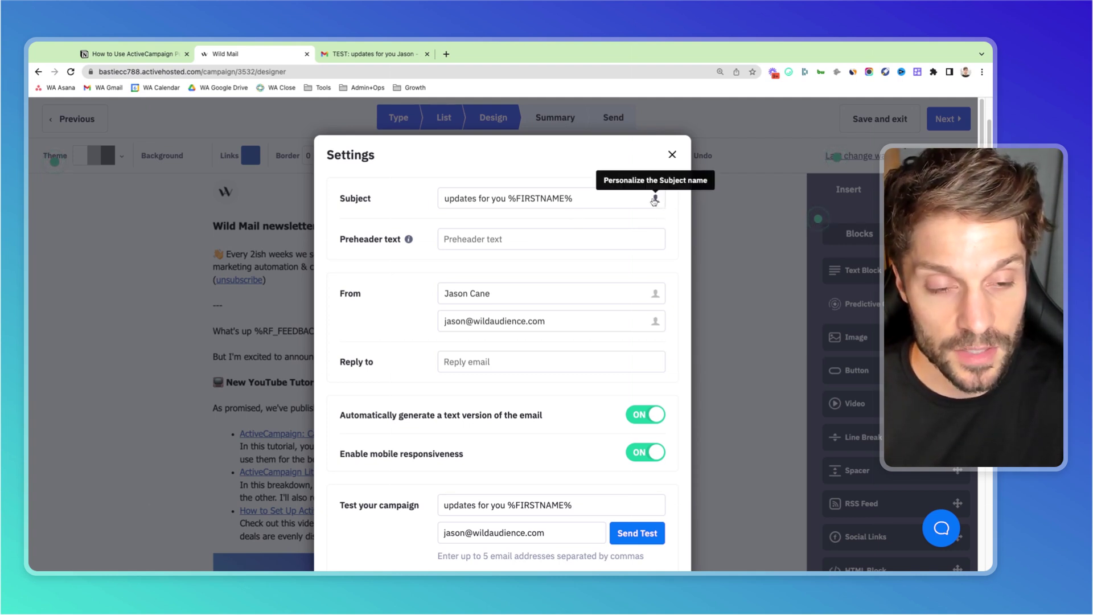
left_click(656, 199)
left_click(625, 237)
scroll(598, 316, "down", 6)
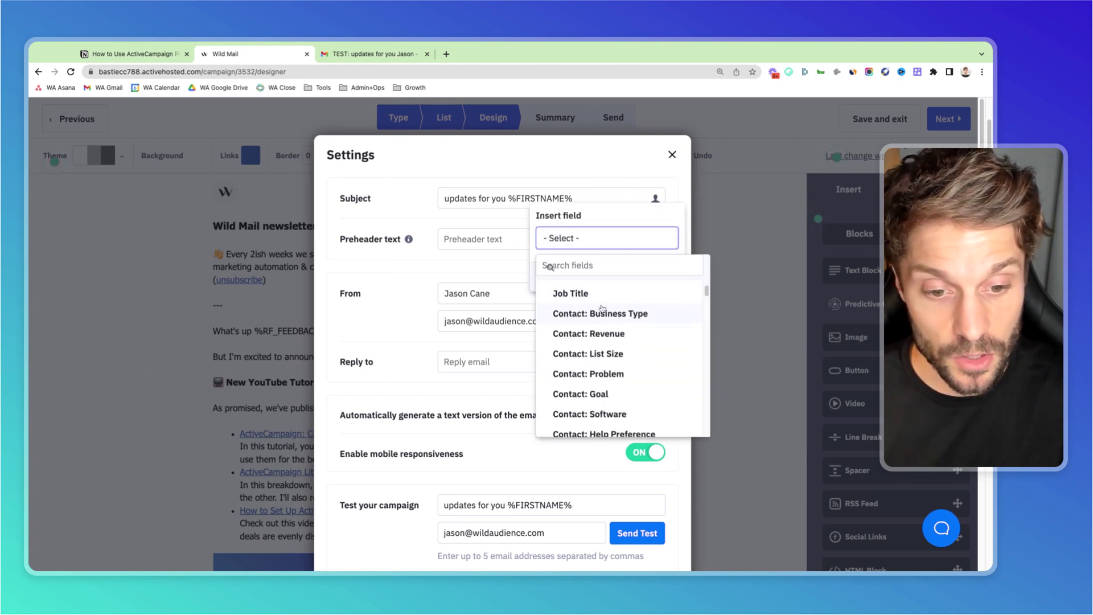
scroll(603, 324, "down", 5)
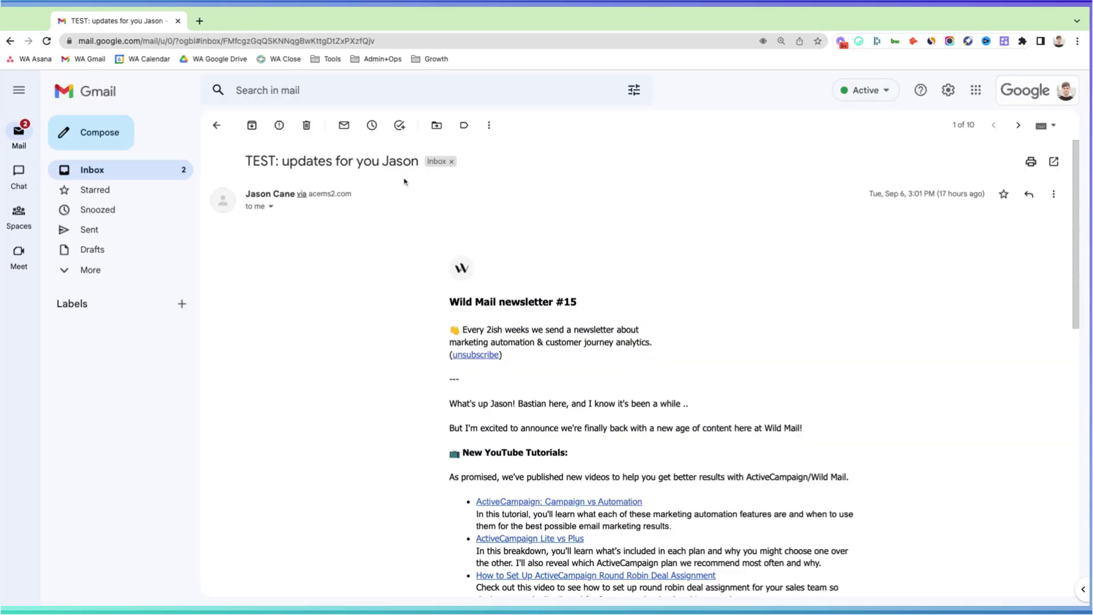
- Highlight the contact's first name in the test email's subject and greeting to confirm personalization
left_click_drag(382, 162, 420, 161)
scroll(512, 342, "down", 1)
left_click_drag(490, 392, 508, 392)
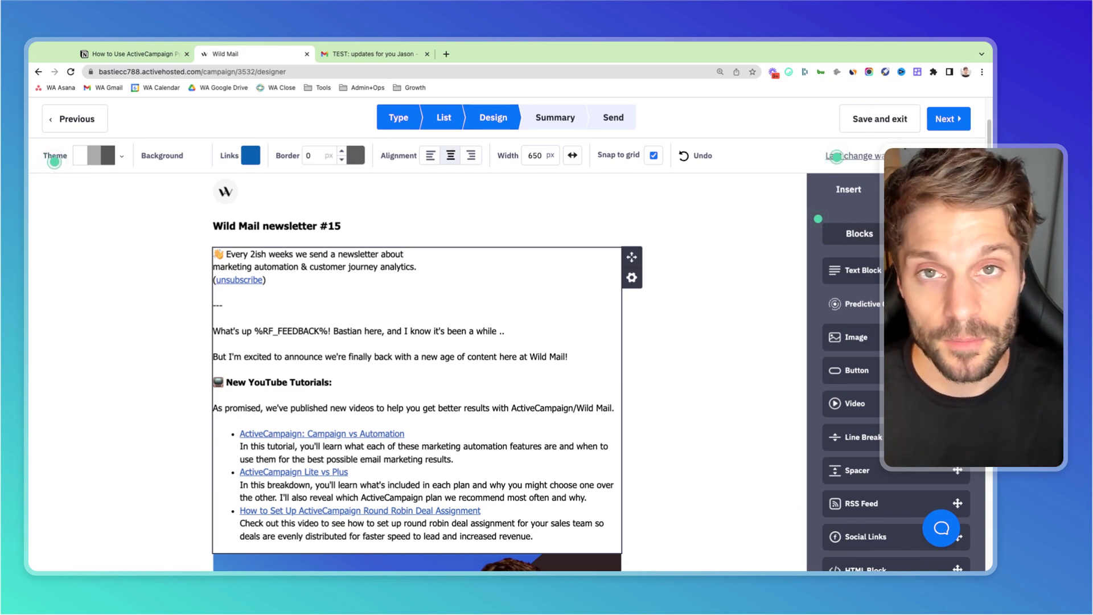
- Switch from the Wild Mail designer to the Notion notes on personalization tags
key("super+1")
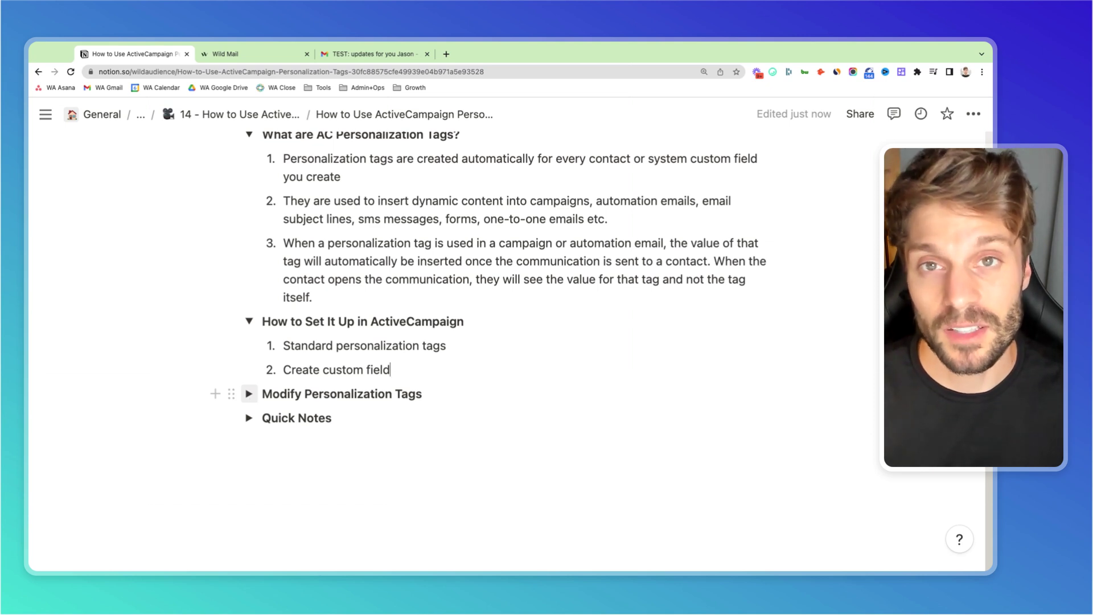
- Expand the Modify Personalization Tags toggle and scroll down to its modifier explanation
left_click(248, 393)
scroll(335, 407, "down", 4)
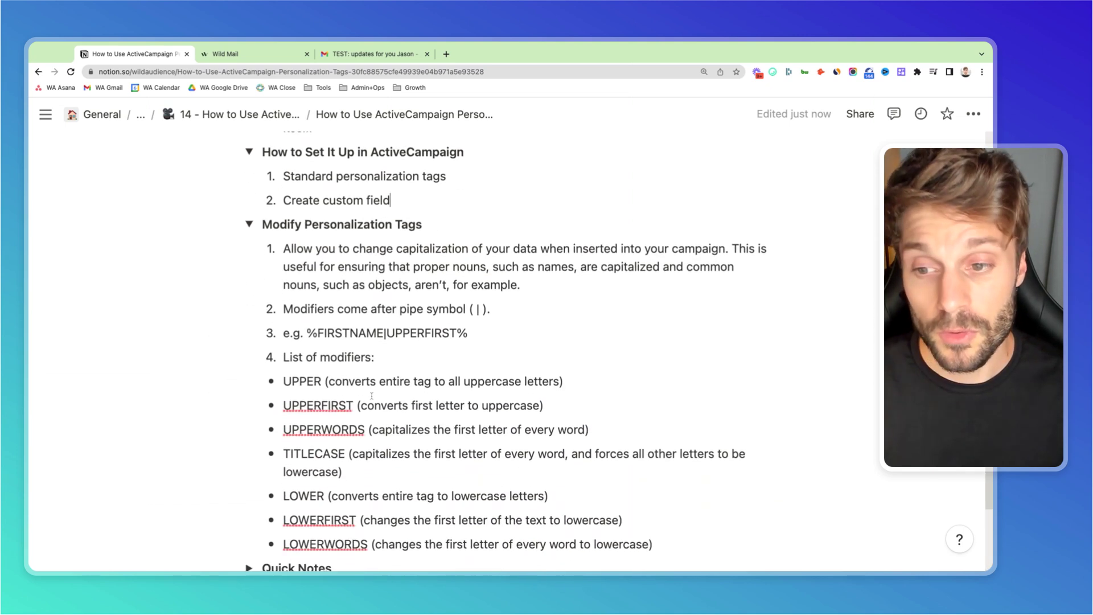
scroll(334, 407, "down", 2)
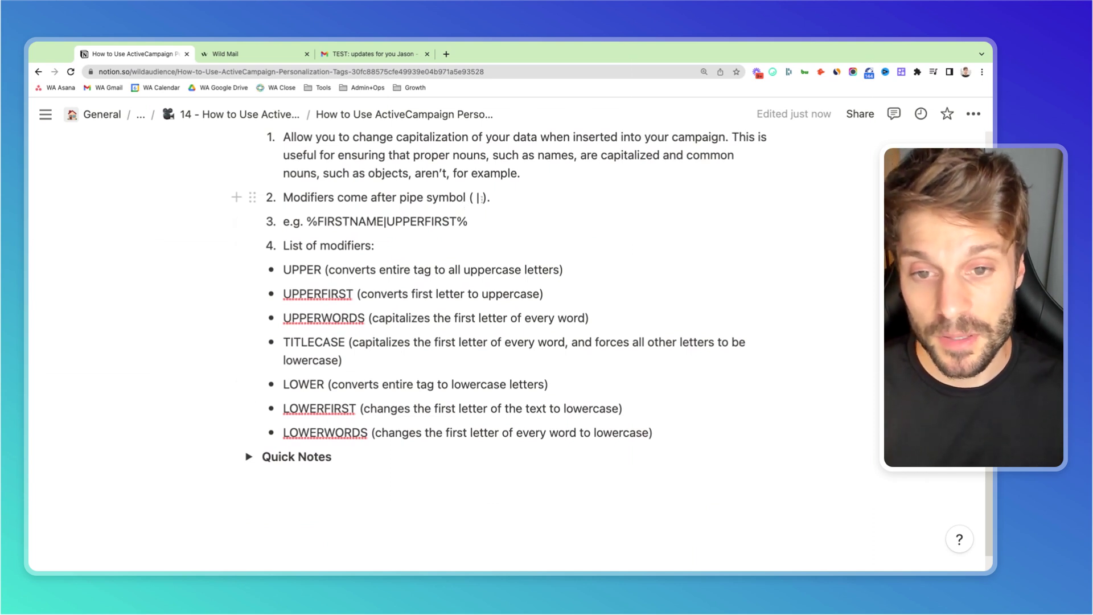
- Highlight the pipe symbol, the %FIRSTNAME|UPPERFIRST% example, and the UPPERFIRST description in turn
double_click(477, 198)
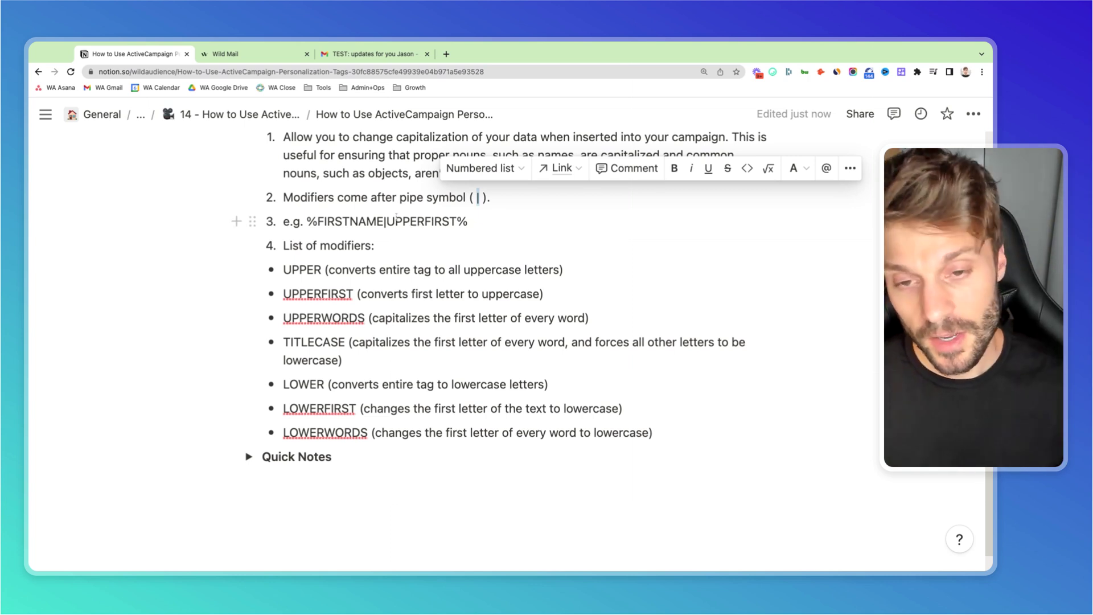
left_click(432, 215)
scroll(432, 216, "down", 1)
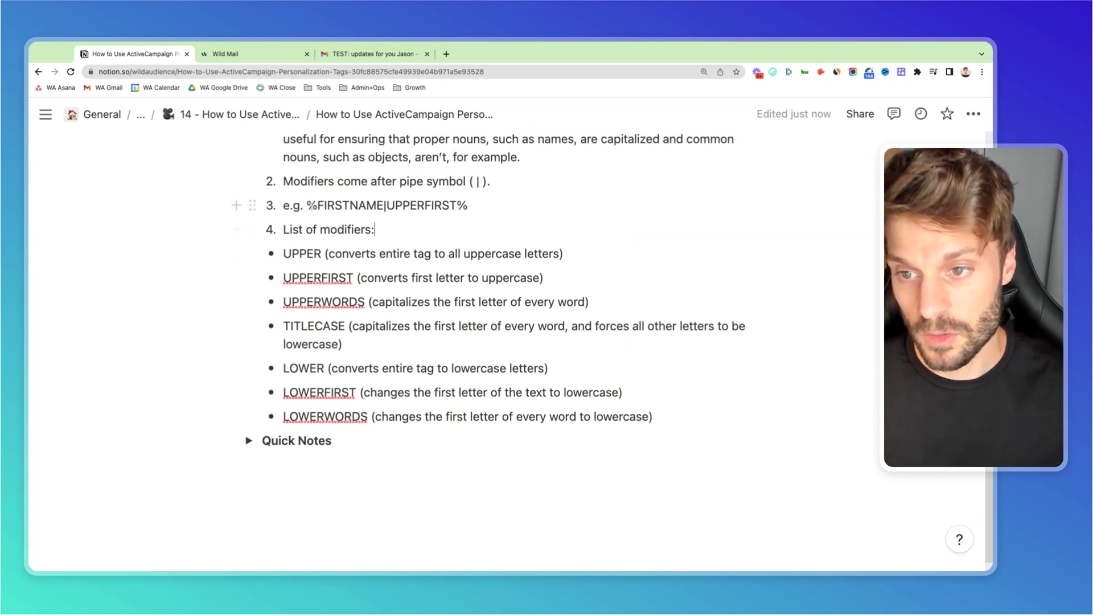
left_click_drag(307, 205, 468, 206)
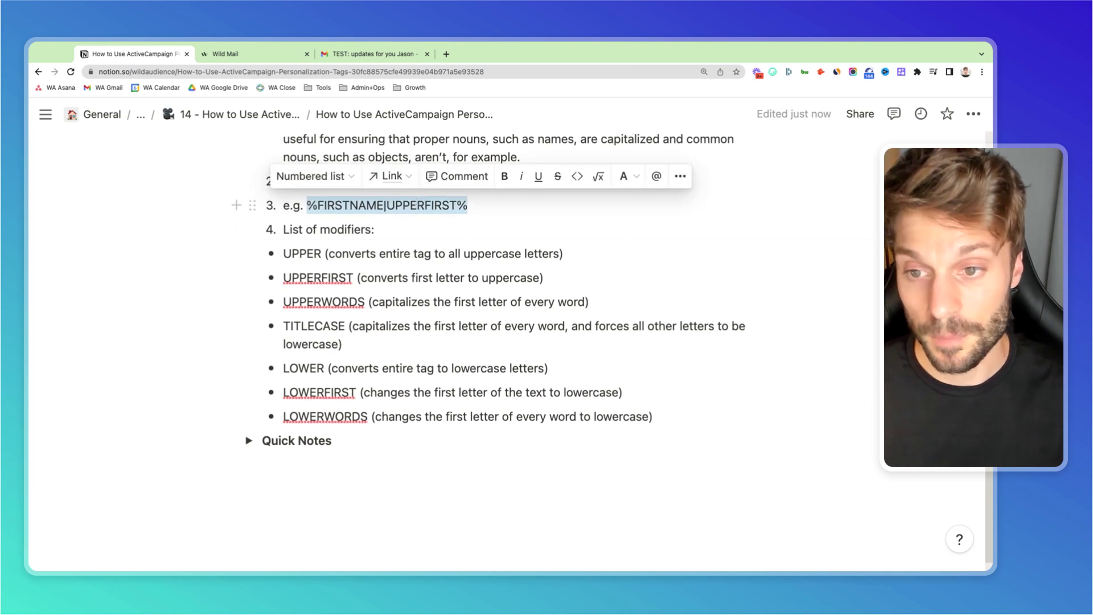
scroll(435, 235, "up", 1)
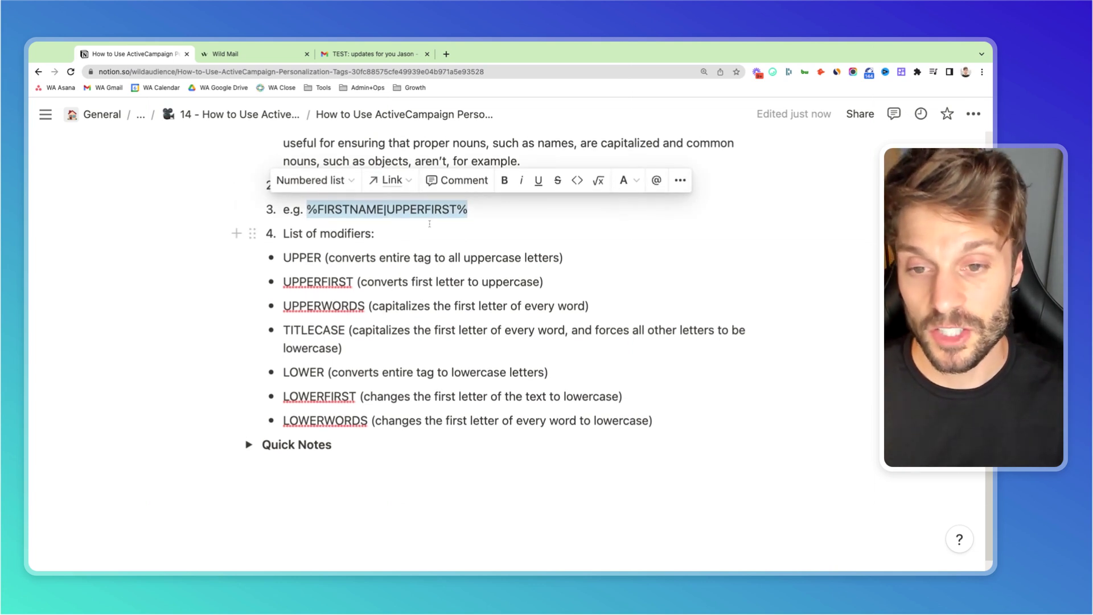
left_click(429, 216)
left_click_drag(374, 281, 514, 282)
left_click(363, 215)
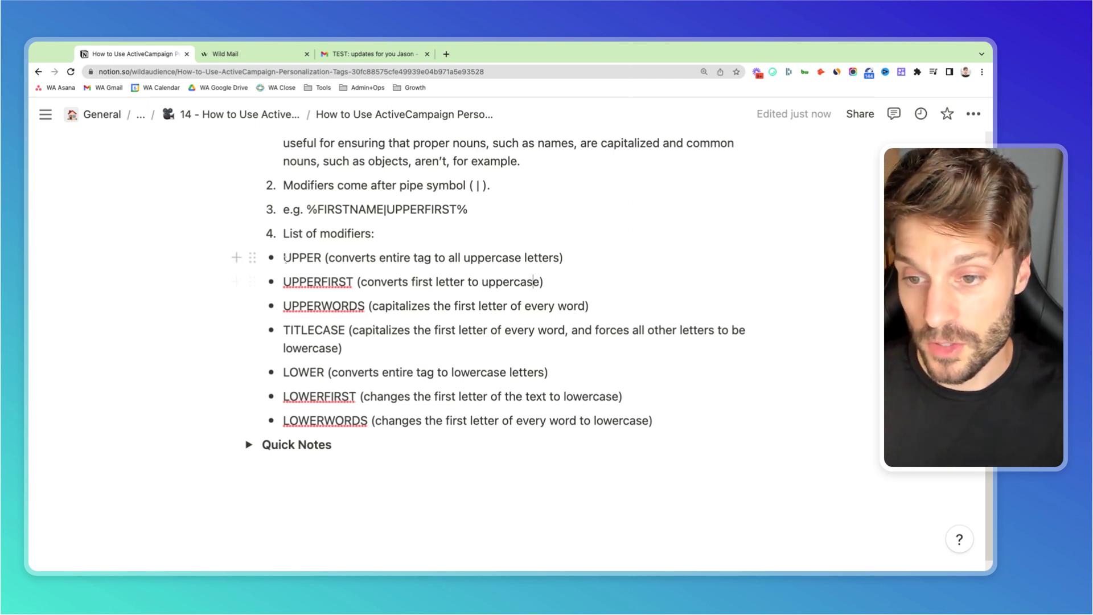
left_click_drag(292, 259, 285, 258)
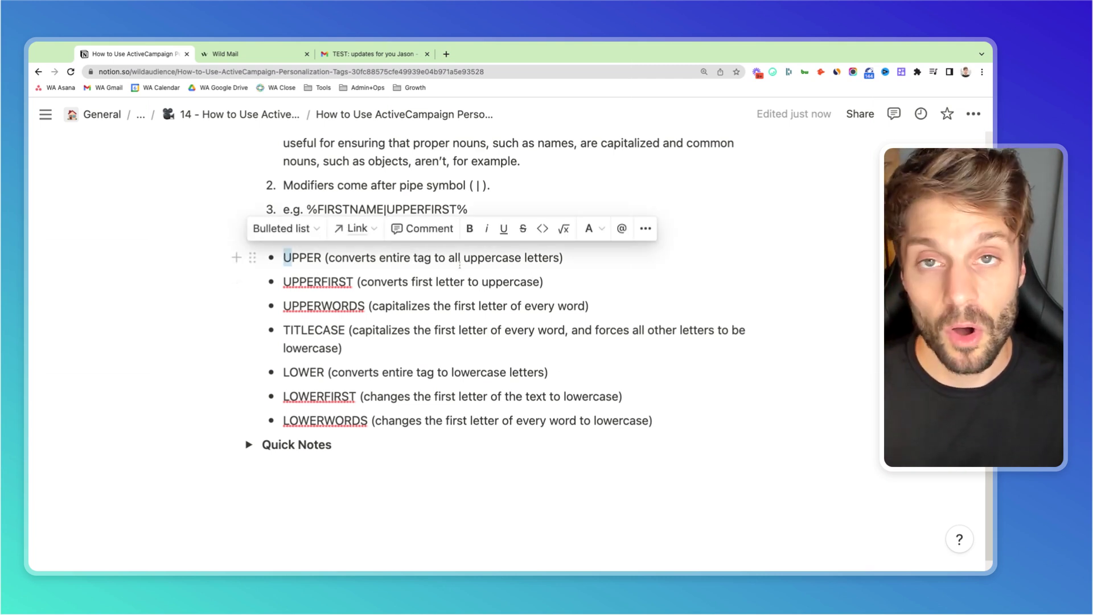
scroll(313, 260, "down", 1)
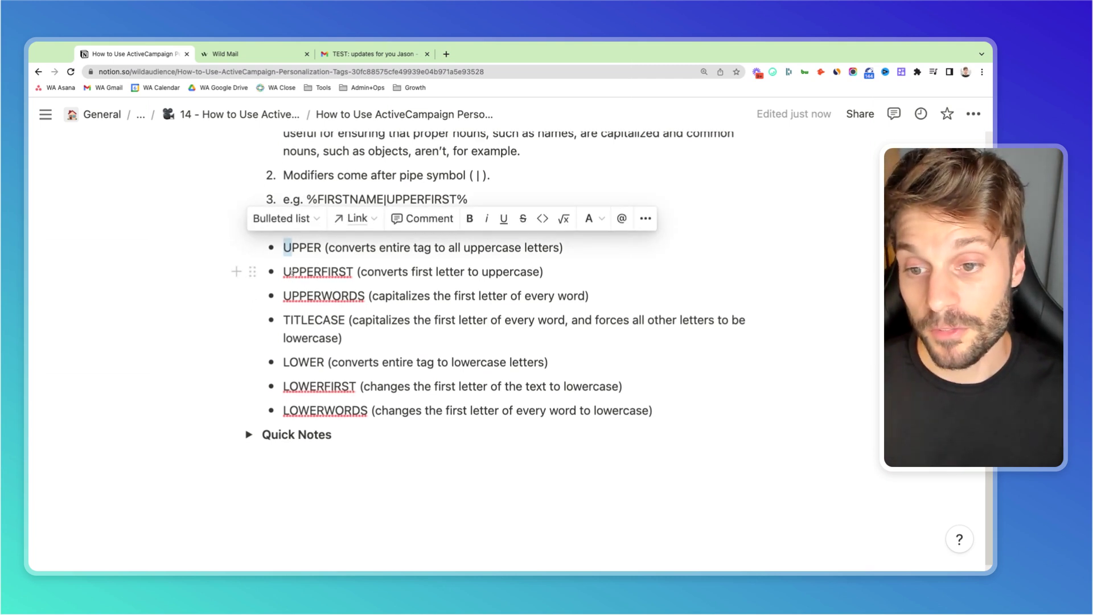
triple_click(290, 273)
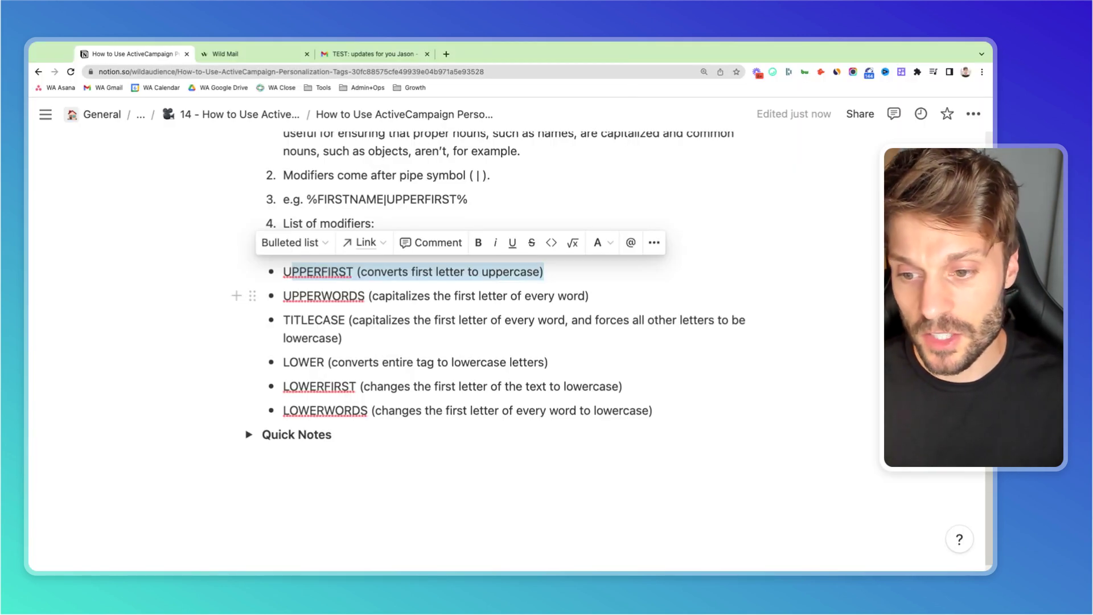
left_click_drag(283, 320, 346, 320)
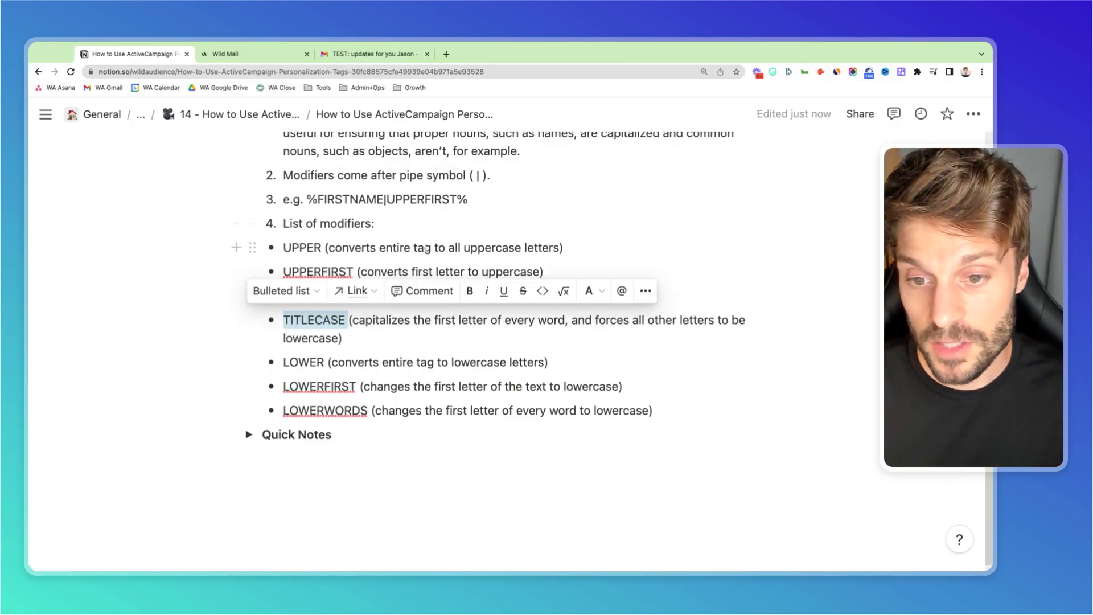
left_click(364, 248)
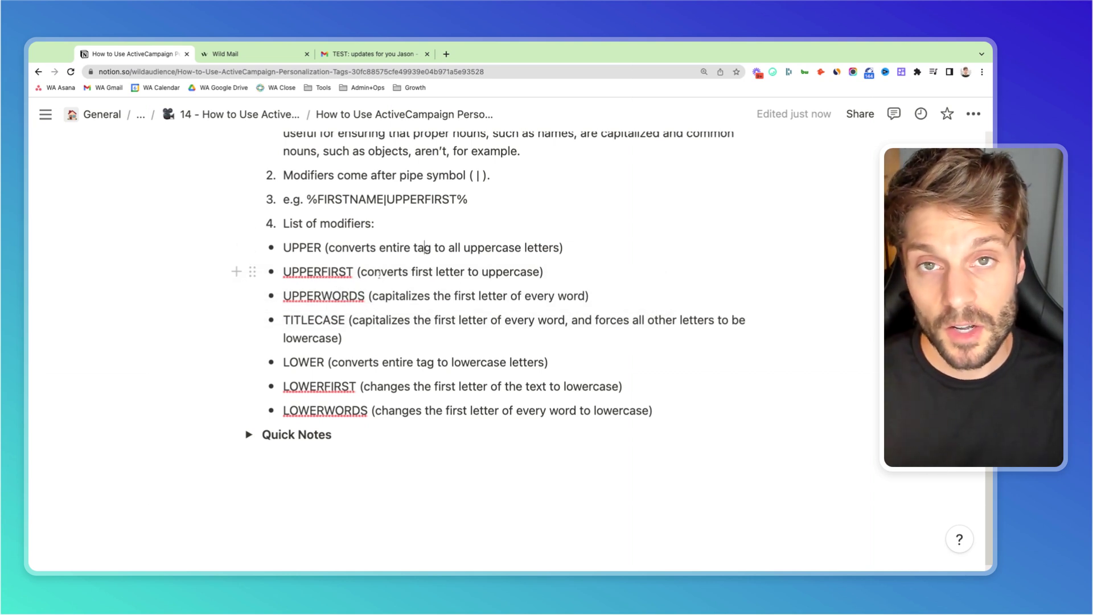
left_click_drag(358, 320, 424, 320)
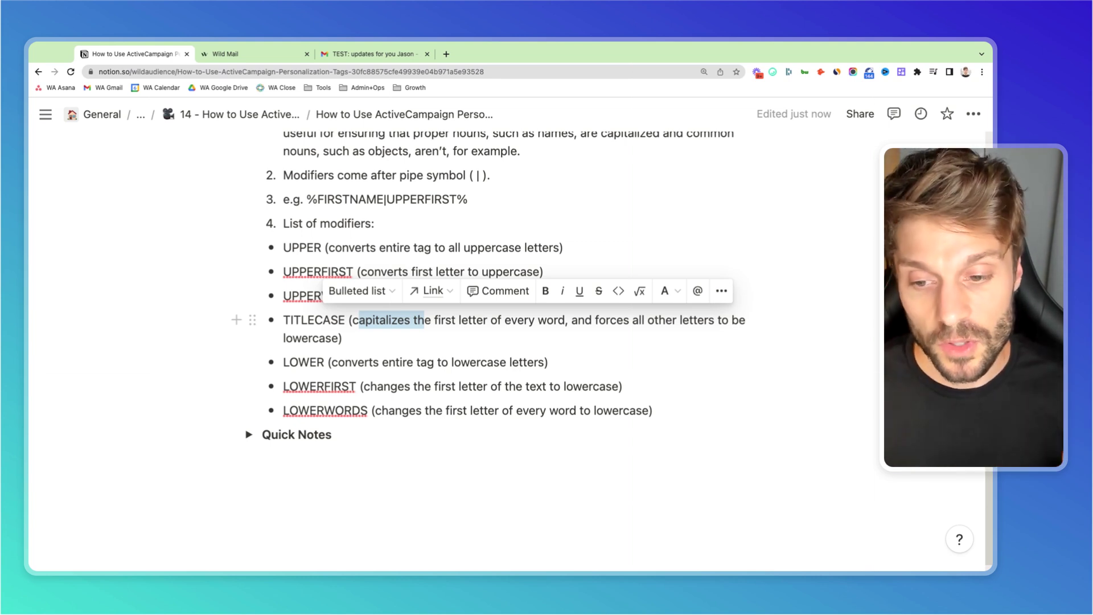
left_click(370, 223)
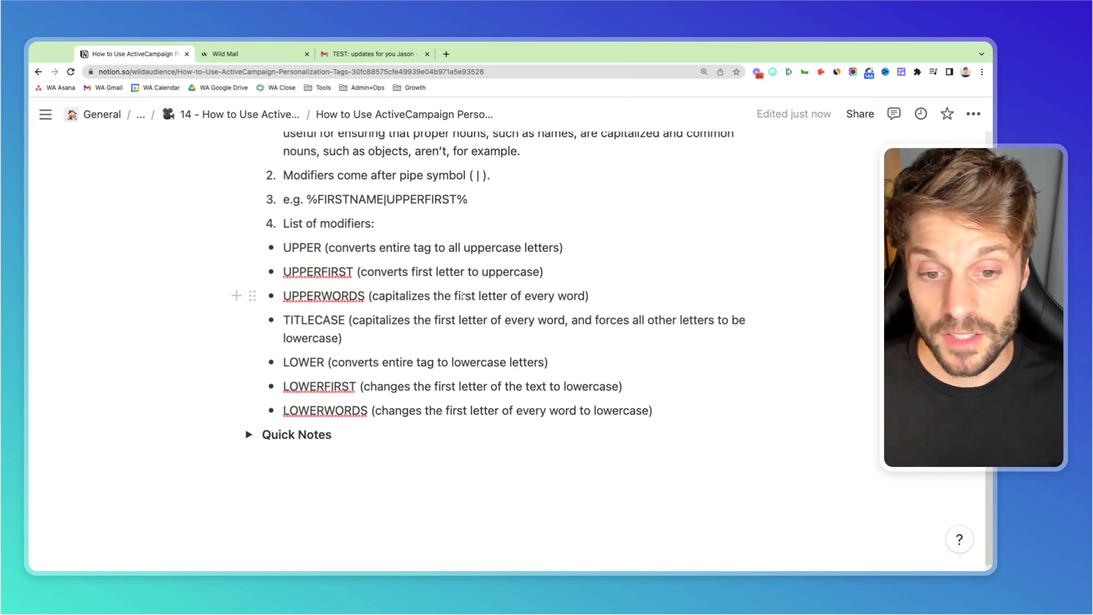
scroll(565, 303, "down", 1)
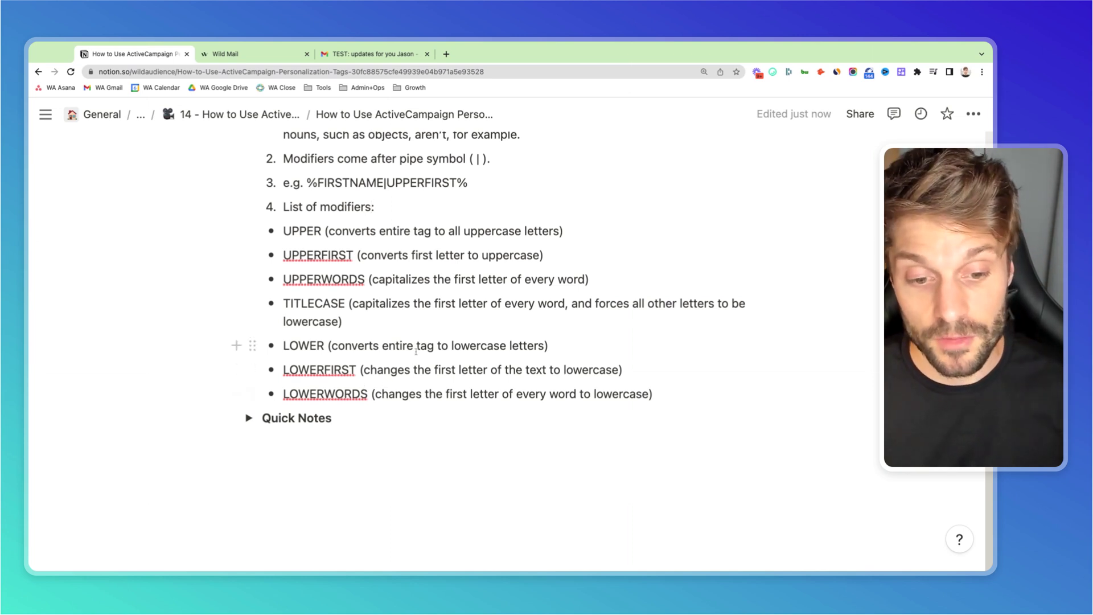
double_click(283, 393)
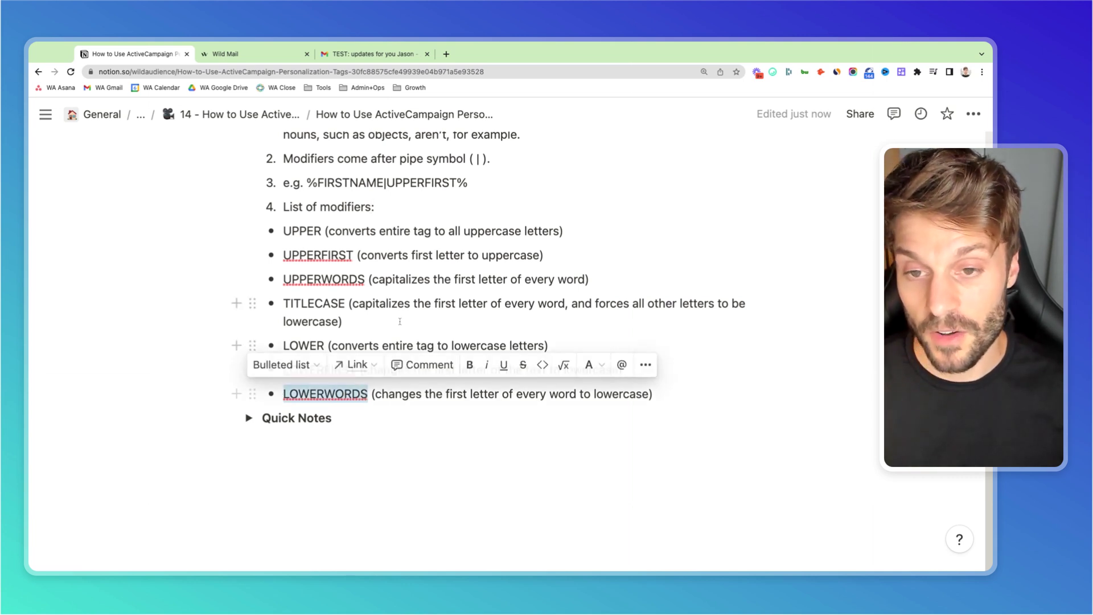
scroll(475, 239, "up", 3)
left_click(480, 238)
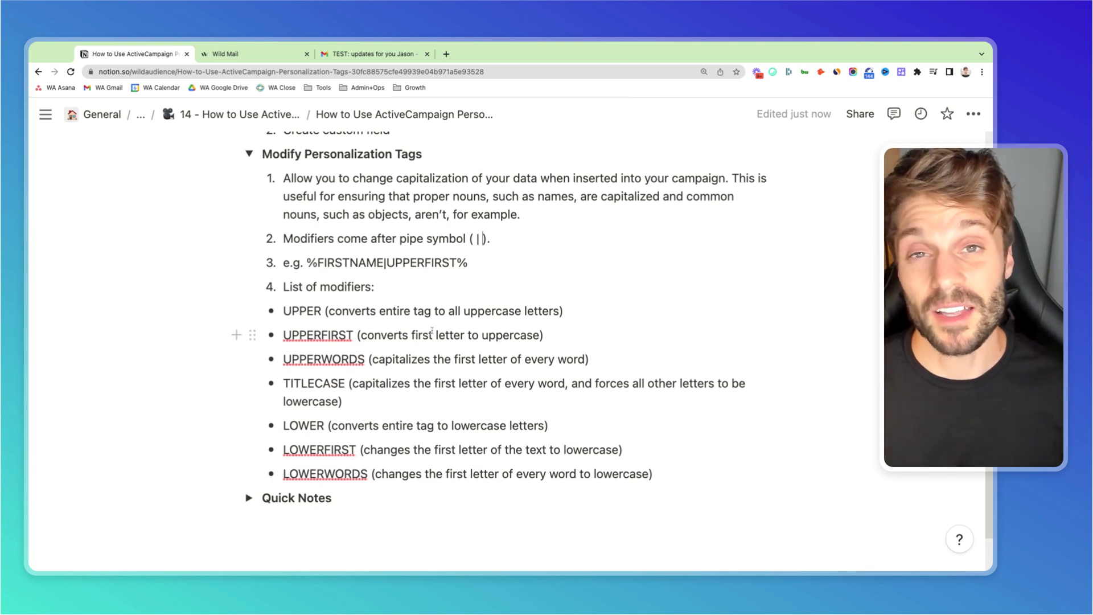
scroll(431, 331, "down", 3)
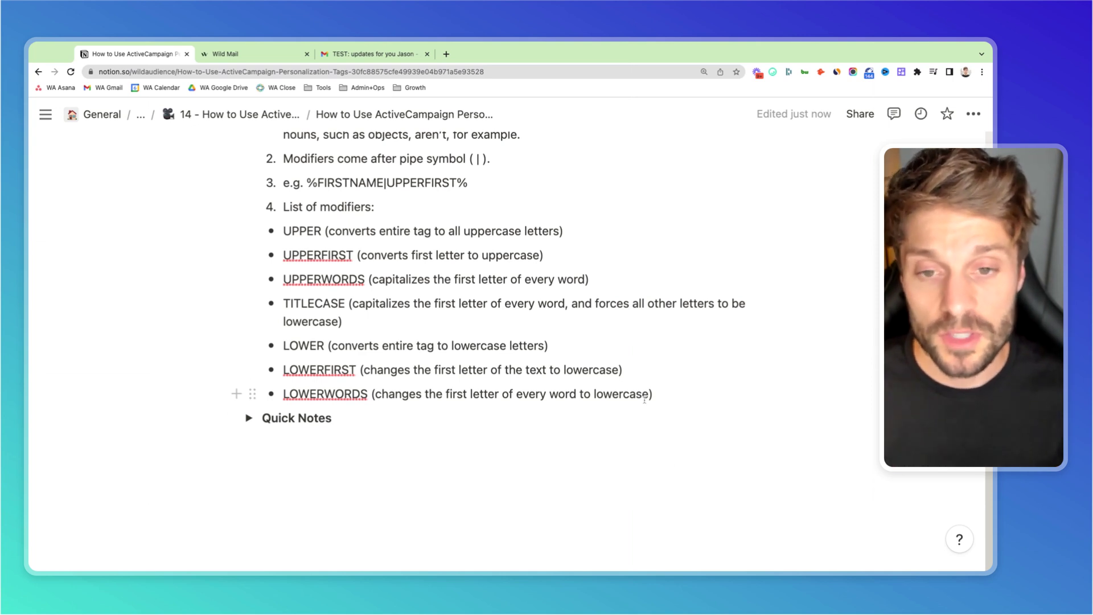
- Expand Quick Notes and scroll through its three points on Contact and Deal field tags
left_click(250, 419)
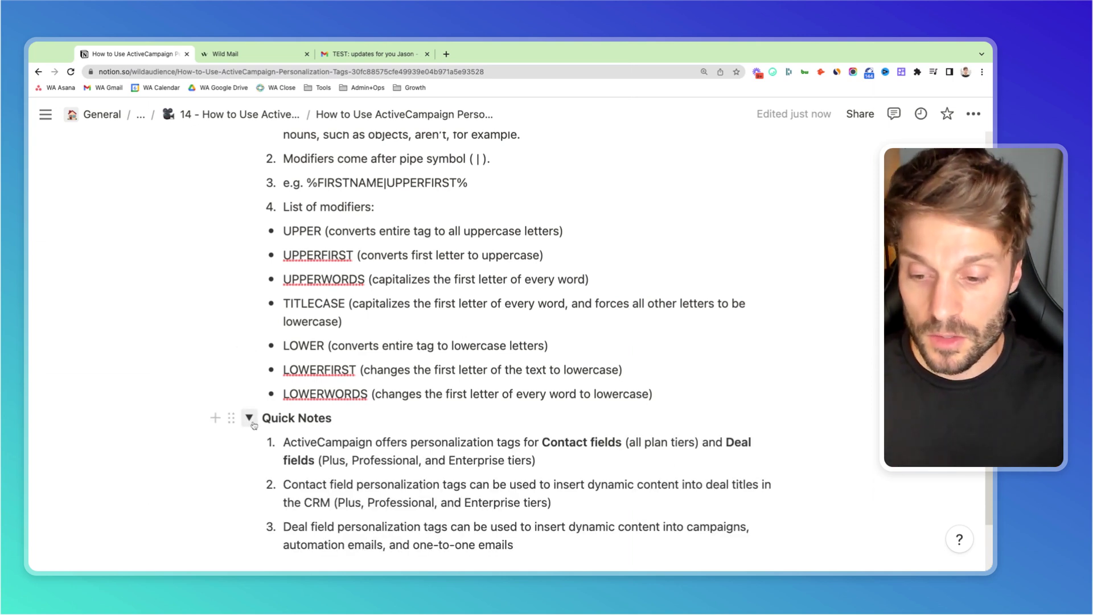
scroll(456, 379, "down", 1)
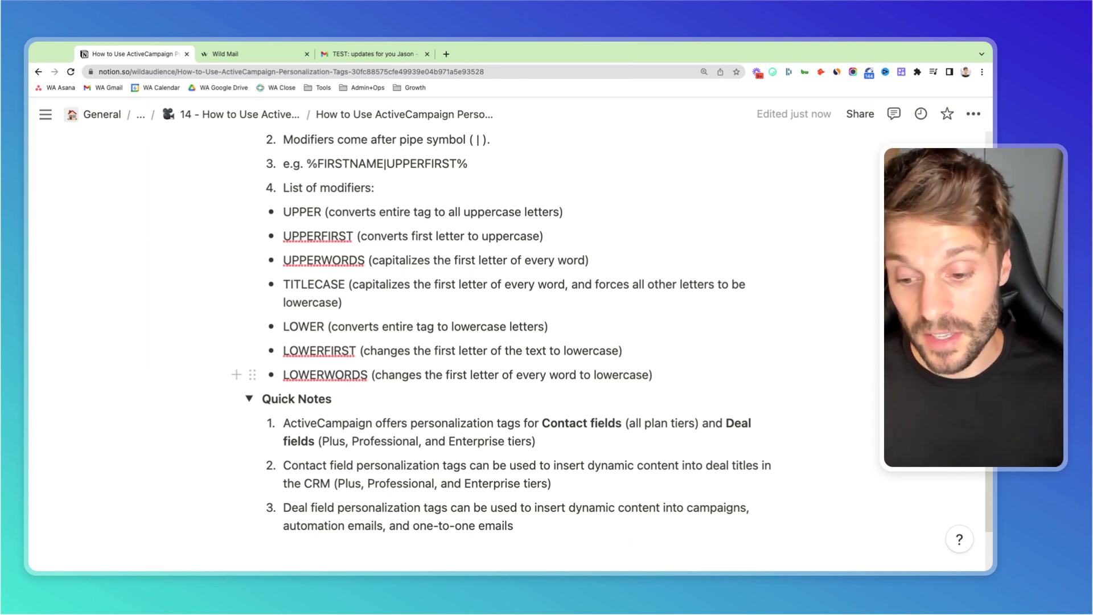
scroll(458, 269, "down", 3)
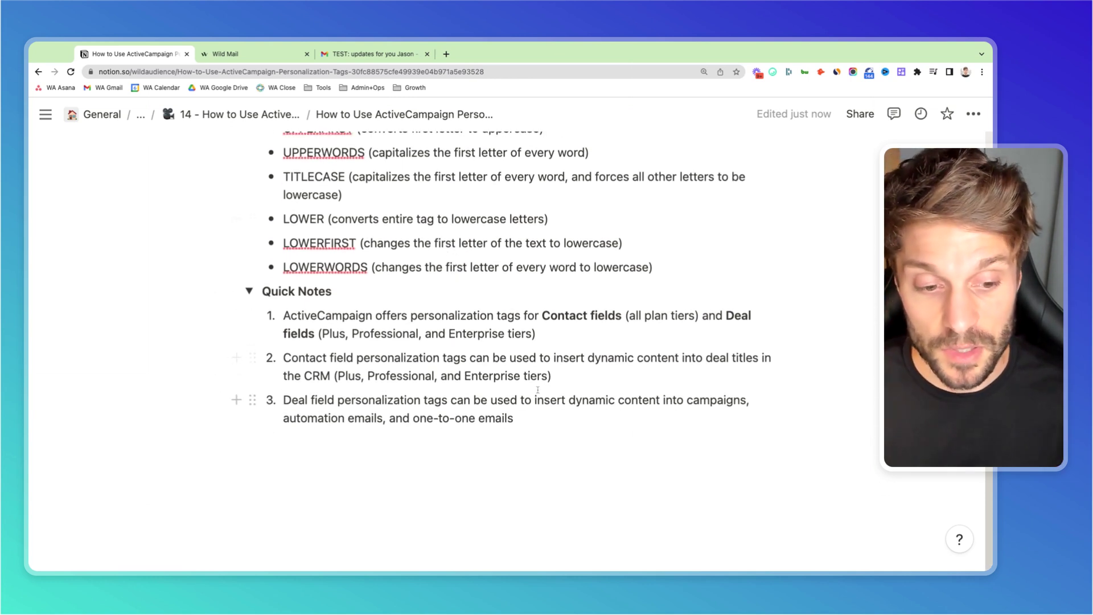